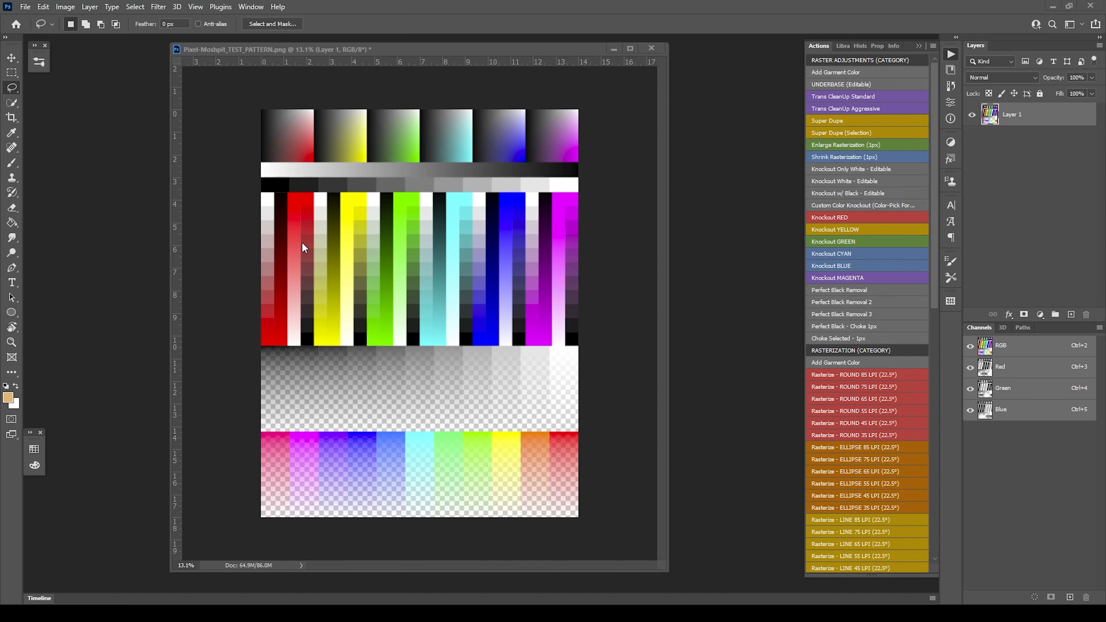
Step: Run the Knockout RED action on Layer 1 of the test pattern
{"action": "scroll", "coordinate": [302, 244], "scroll_direction": "up", "scroll_amount": 1}
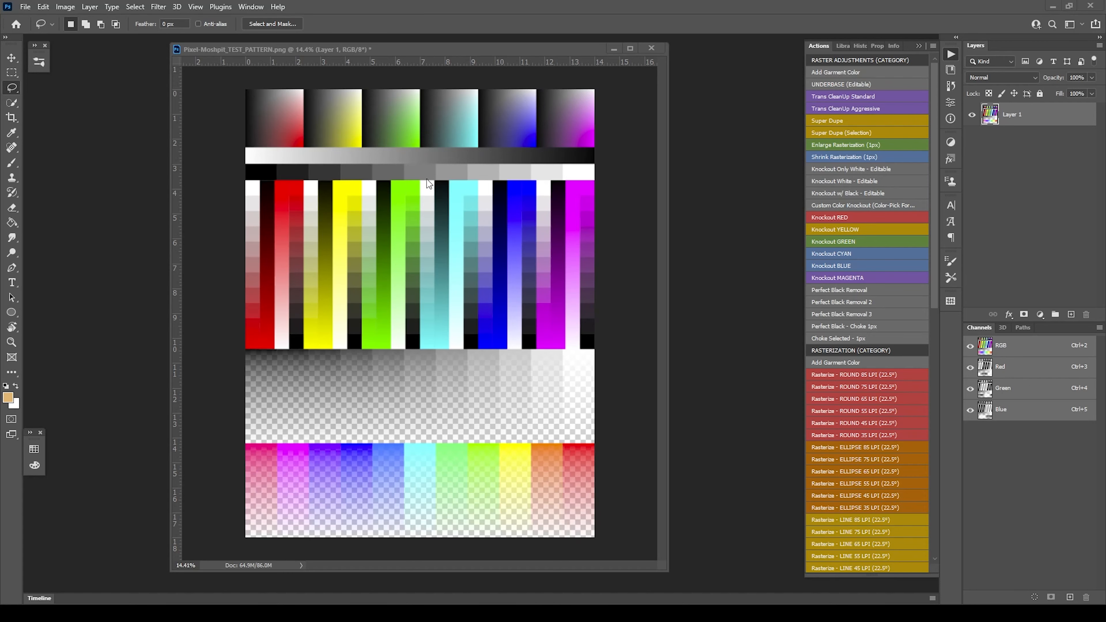
{"action": "scroll", "coordinate": [290, 184], "scroll_direction": "up", "scroll_amount": 1}
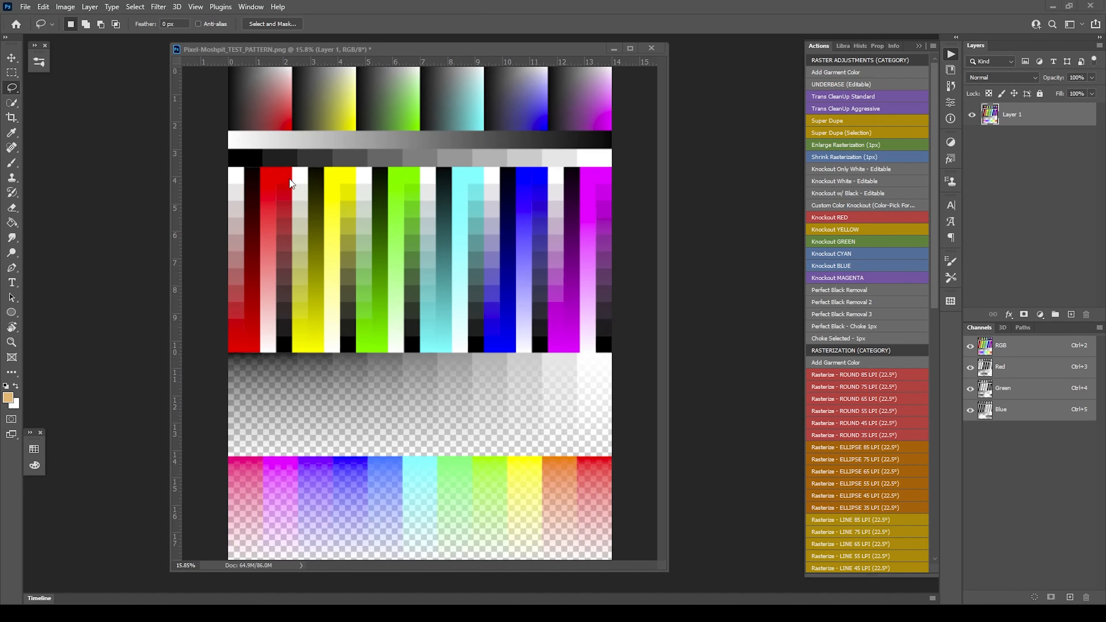
{"action": "scroll", "coordinate": [291, 183], "scroll_direction": "down", "scroll_amount": 1}
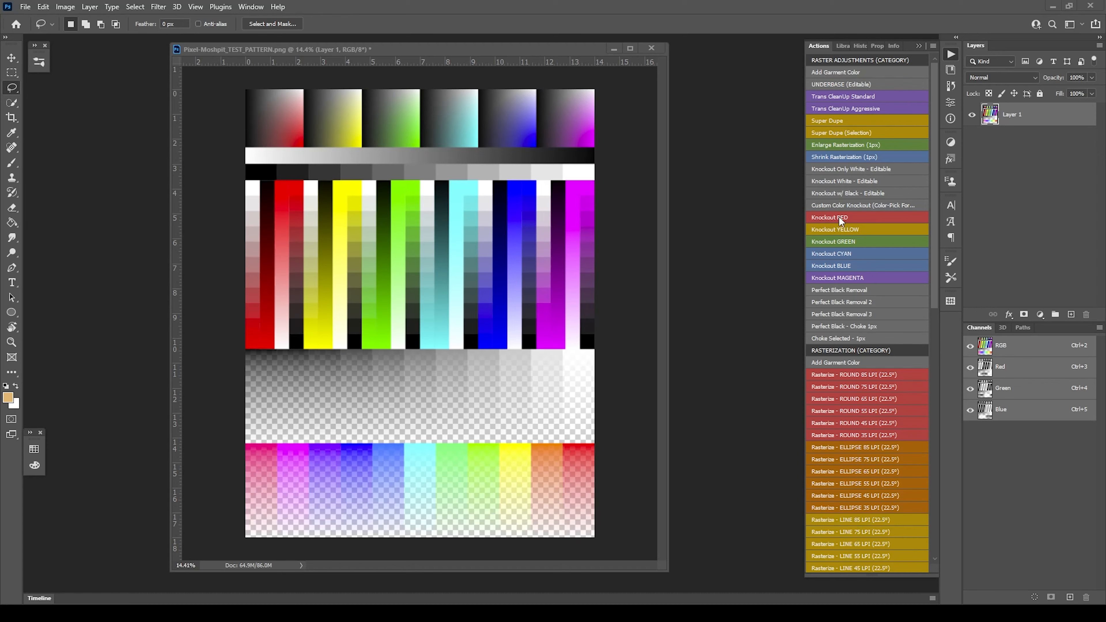
{"action": "left_click", "coordinate": [859, 216]}
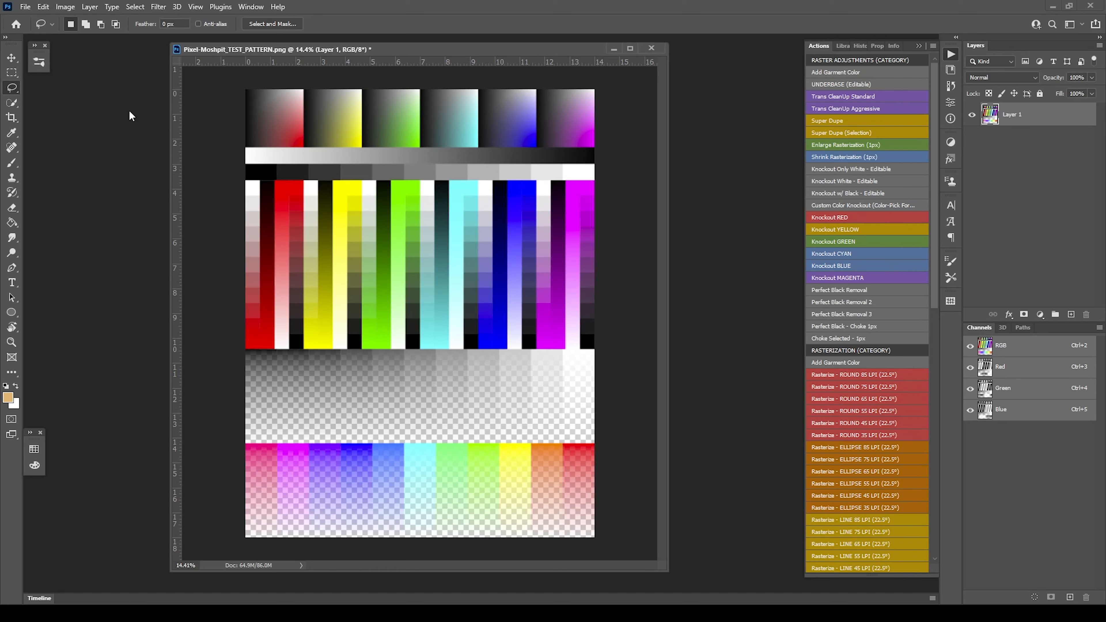
{"action": "left_click", "coordinate": [860, 219]}
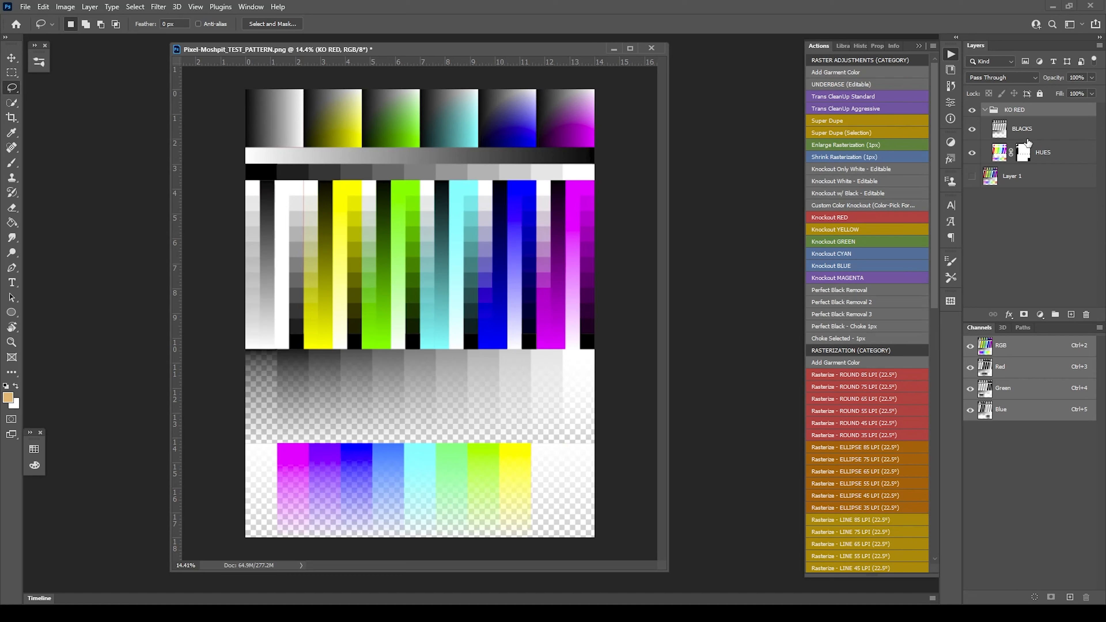
Step: Hide the BLACKS layer in the KO RED group to isolate the masked HUES layer
{"action": "left_click", "coordinate": [985, 111]}
{"action": "left_click", "coordinate": [985, 110]}
{"action": "left_click", "coordinate": [1046, 131]}
{"action": "left_click", "coordinate": [972, 130]}
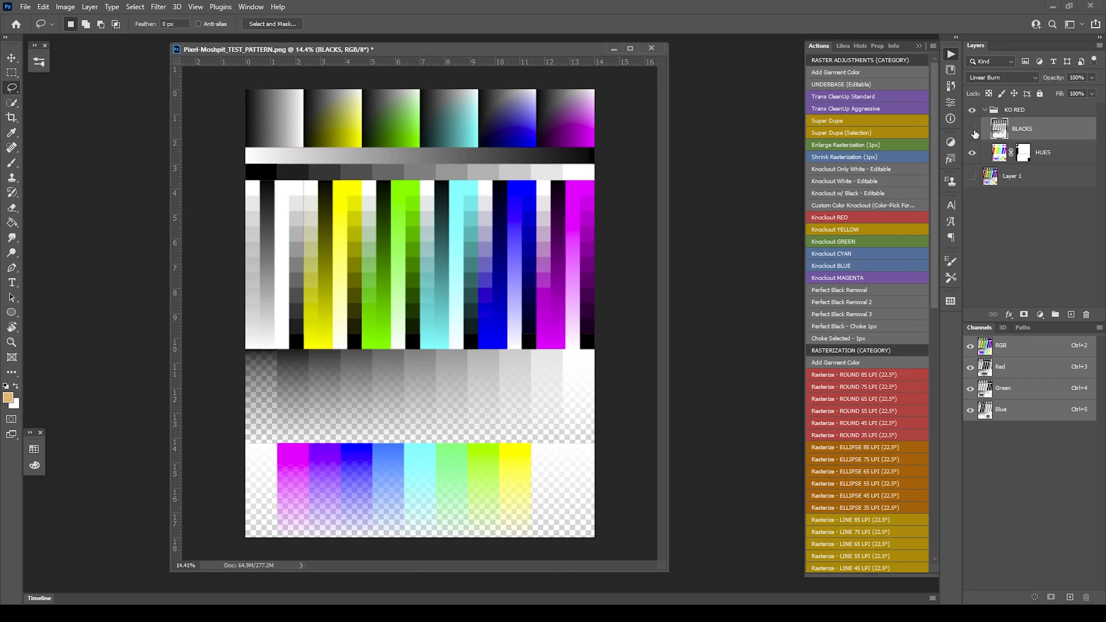
{"action": "left_click", "coordinate": [973, 130]}
{"action": "left_click", "coordinate": [973, 131]}
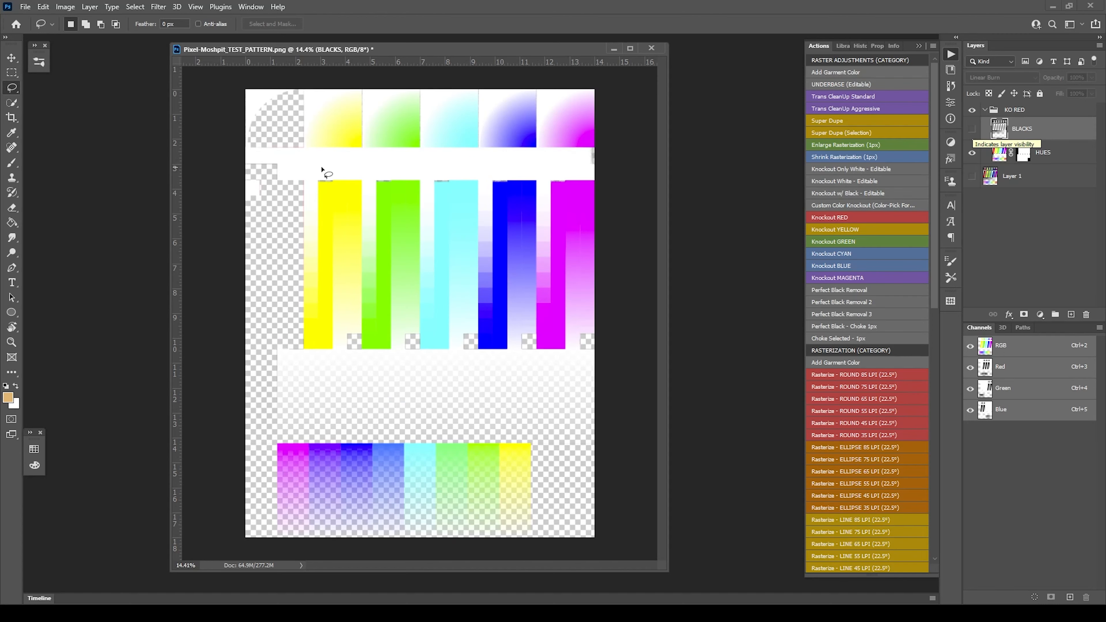
Step: Examine the HUES layer up close around the transparent red columns and the yellow bars
{"action": "scroll", "coordinate": [283, 170], "scroll_direction": "up", "scroll_amount": 8}
{"action": "scroll", "coordinate": [270, 168], "scroll_direction": "down", "scroll_amount": 8}
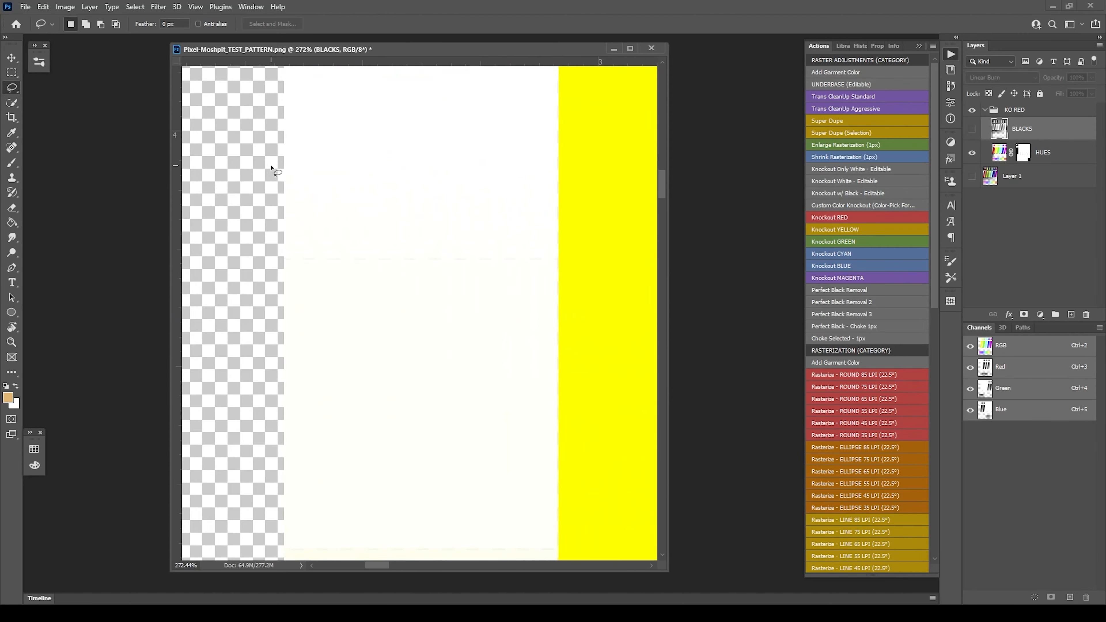
{"action": "scroll", "coordinate": [259, 171], "scroll_direction": "down", "scroll_amount": 2}
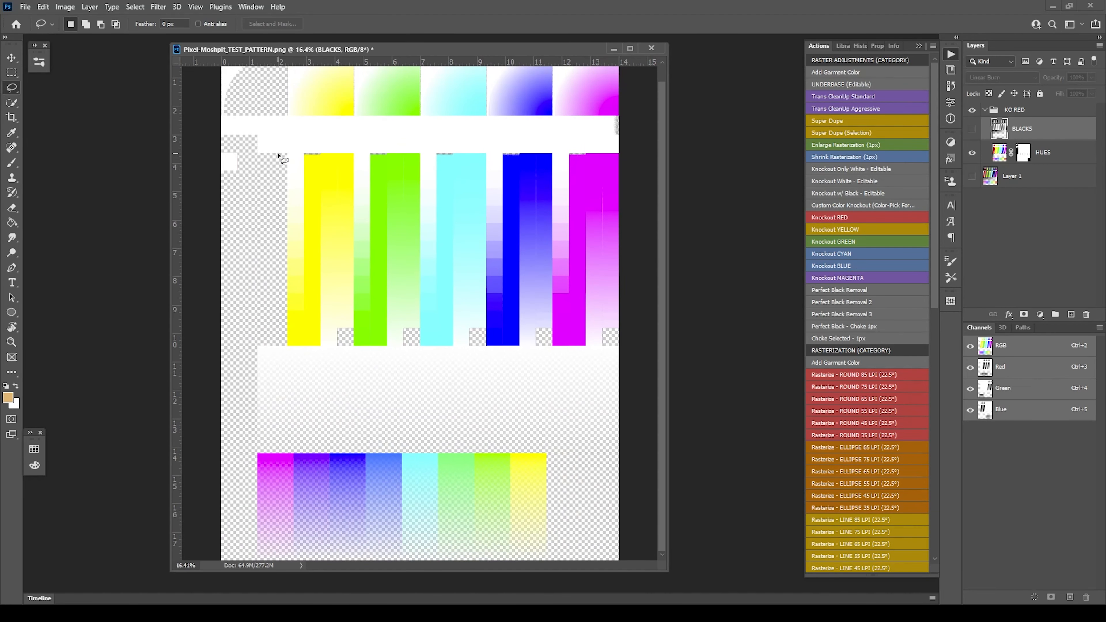
{"action": "scroll", "coordinate": [279, 163], "scroll_direction": "up", "scroll_amount": 3}
{"action": "scroll", "coordinate": [246, 163], "scroll_direction": "up", "scroll_amount": 15}
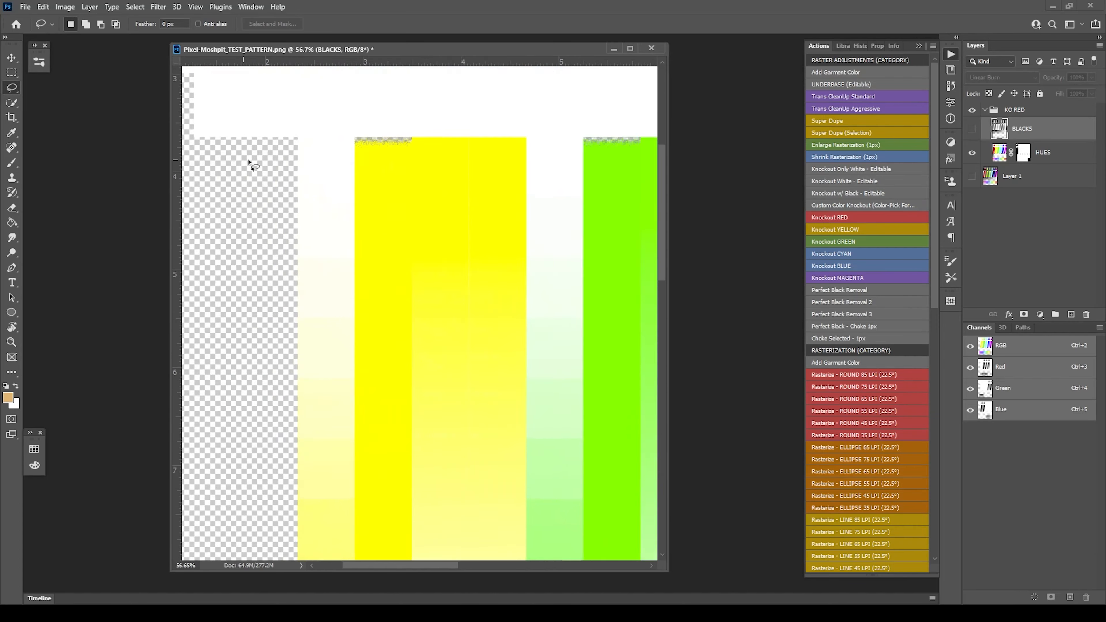
{"action": "scroll", "coordinate": [320, 177], "scroll_direction": "down", "scroll_amount": 12}
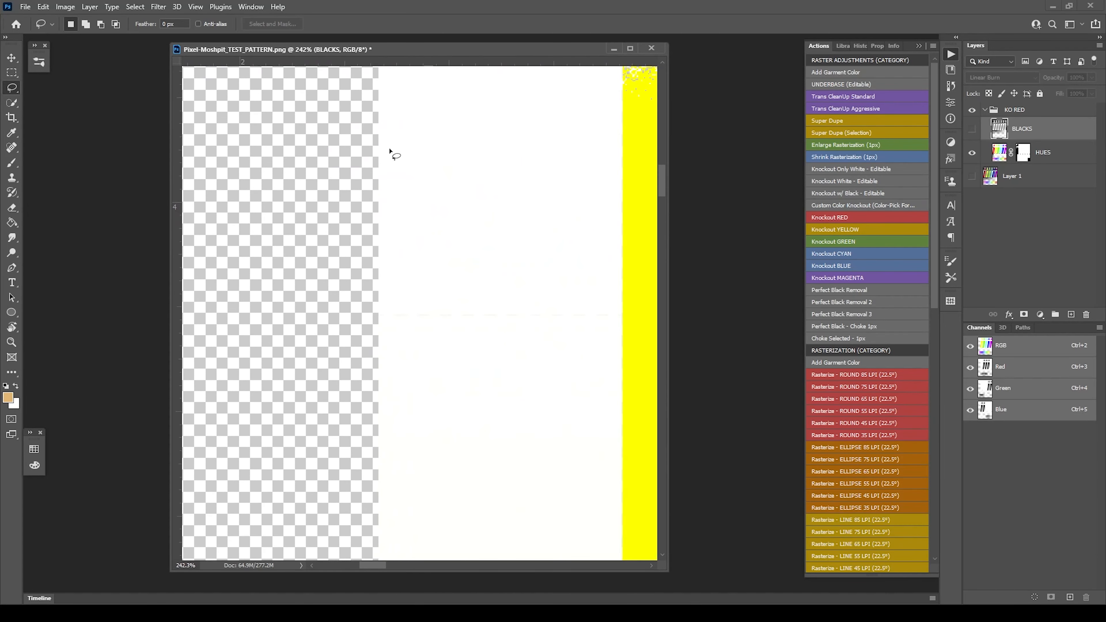
{"action": "scroll", "coordinate": [373, 156], "scroll_direction": "down", "scroll_amount": 5}
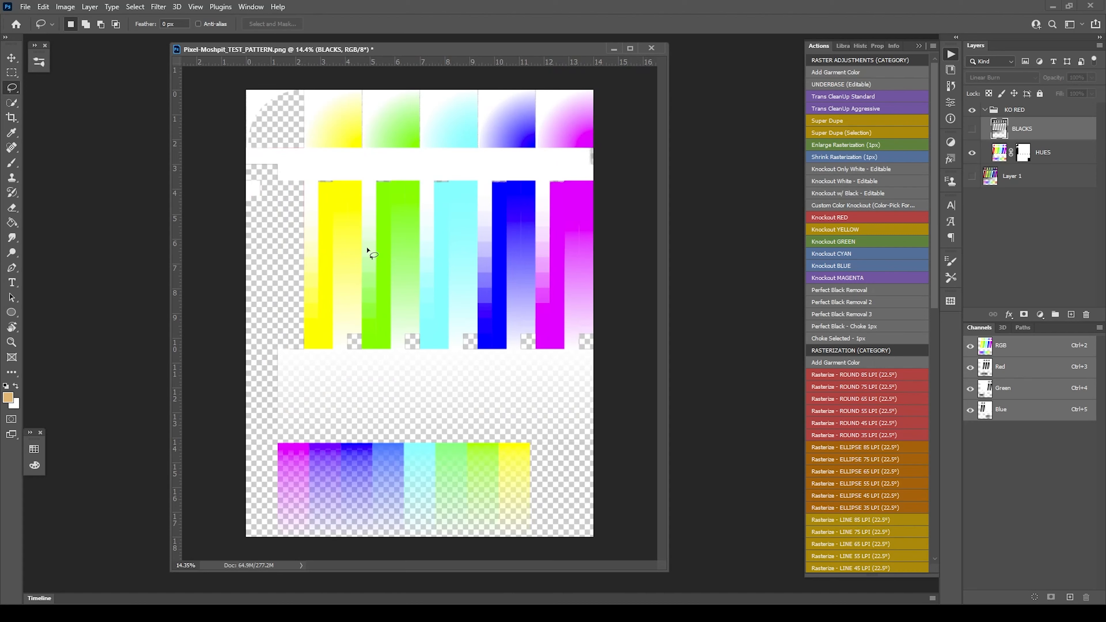
{"action": "scroll", "coordinate": [429, 214], "scroll_direction": "up", "scroll_amount": 3}
{"action": "scroll", "coordinate": [429, 213], "scroll_direction": "down", "scroll_amount": 3}
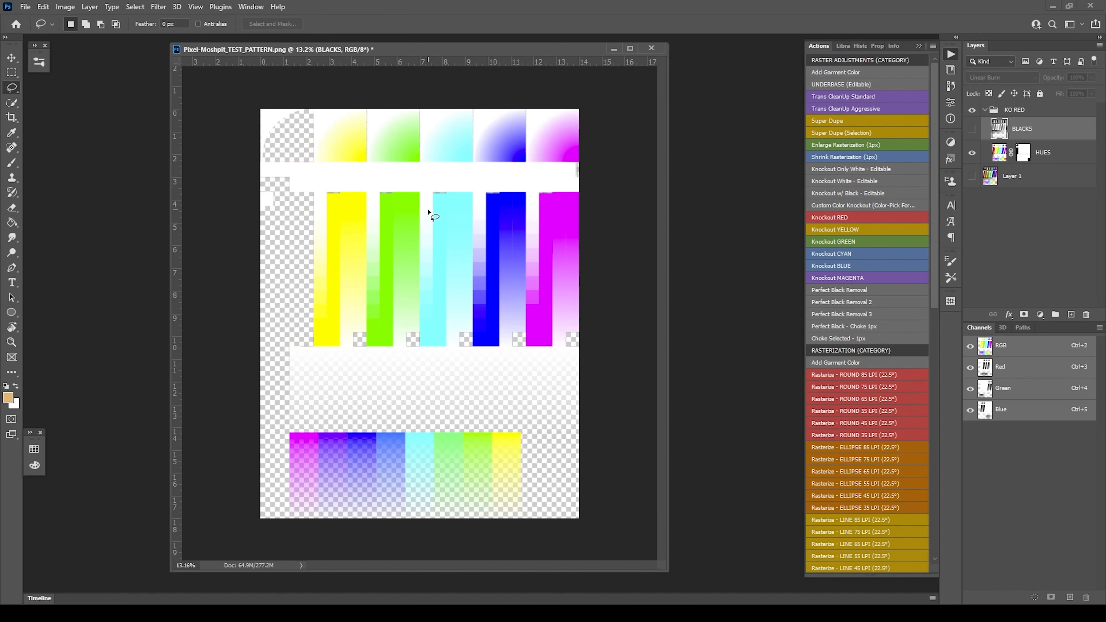
Step: Enlarge the document window and show the BLACKS layer again
{"action": "scroll", "coordinate": [429, 213], "scroll_direction": "up", "scroll_amount": 1}
{"action": "left_click_drag", "start_coordinate": [660, 564], "coordinate": [787, 571]}
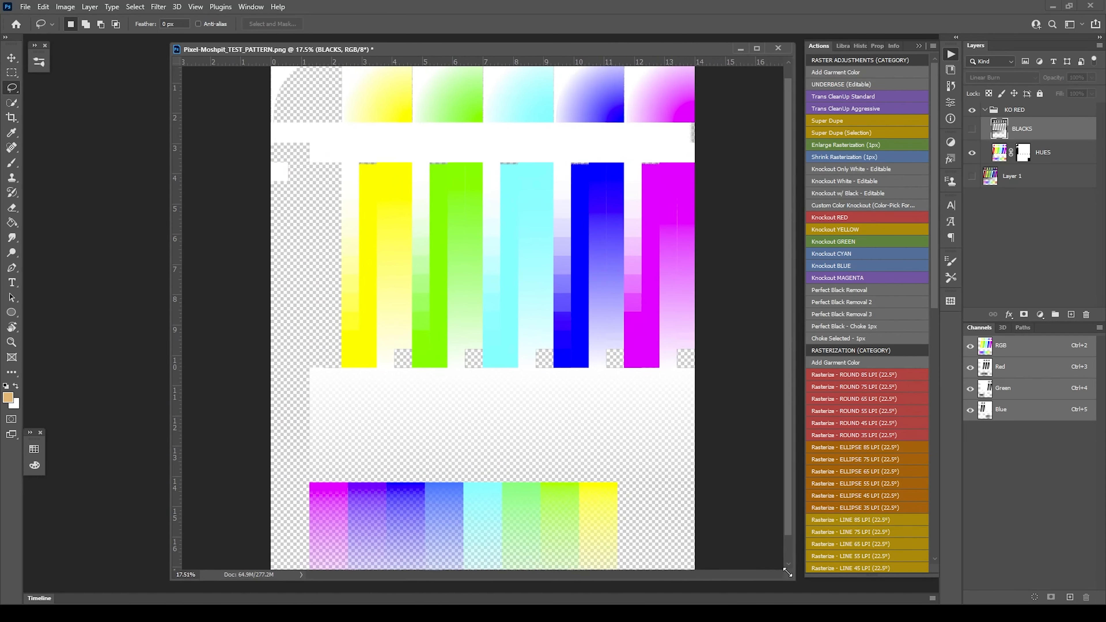
{"action": "left_click", "coordinate": [971, 132]}
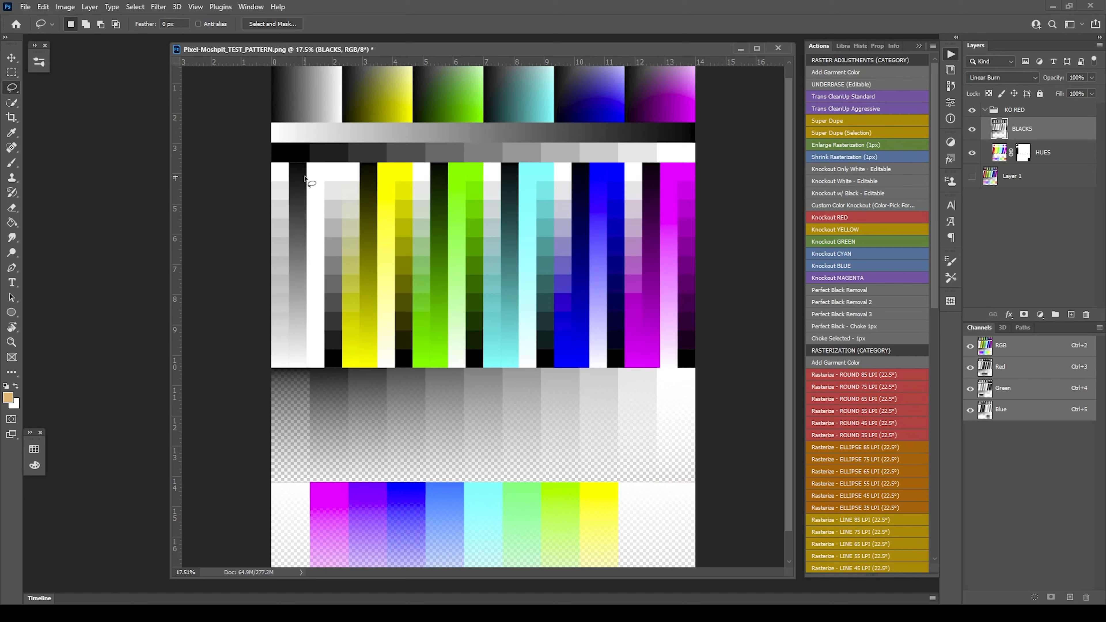
Step: Move the layer mask from the HUES layer onto the KO RED group
{"action": "left_click", "coordinate": [1022, 152]}
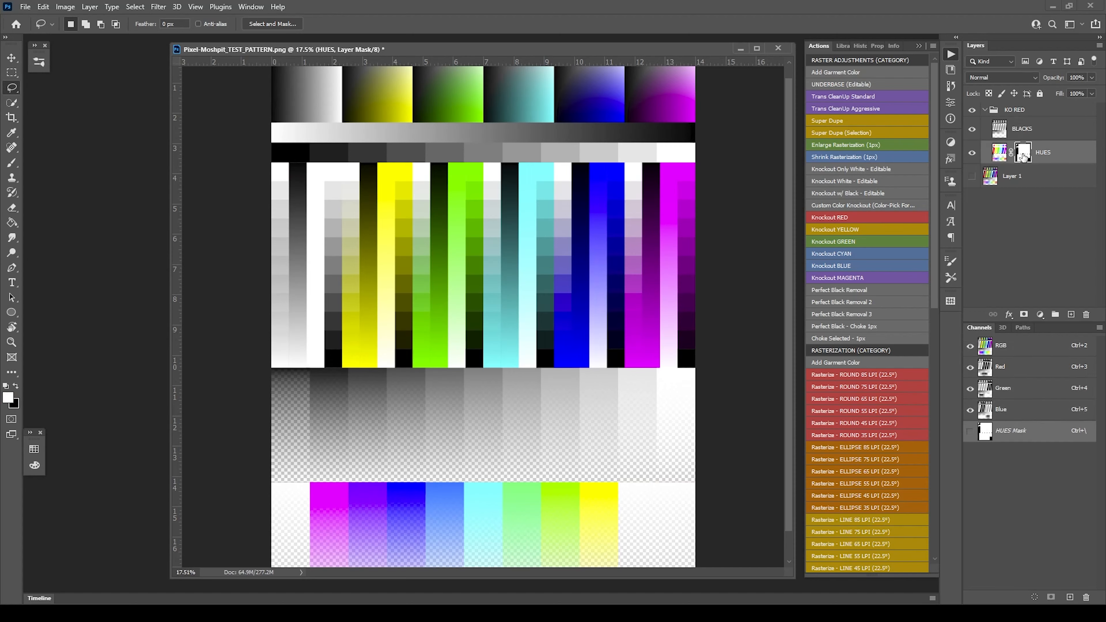
{"action": "left_click_drag", "start_coordinate": [1022, 155], "coordinate": [1018, 111]}
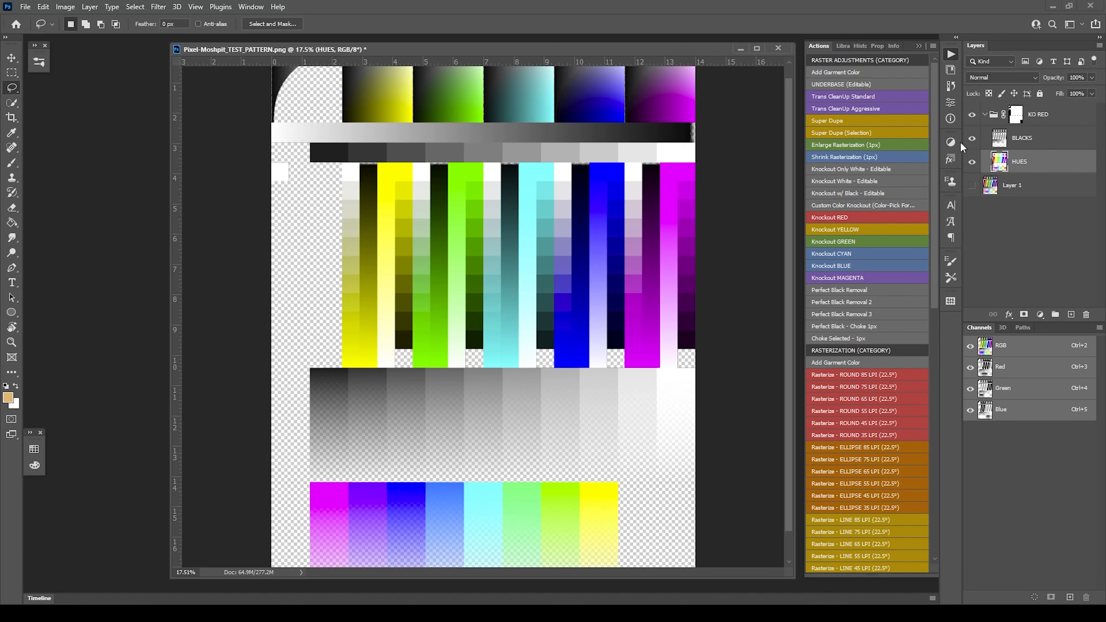
{"action": "scroll", "coordinate": [401, 225], "scroll_direction": "down", "scroll_amount": 1, "text": "alt"}
{"action": "scroll", "coordinate": [401, 225], "scroll_direction": "up", "scroll_amount": 1, "text": "alt"}
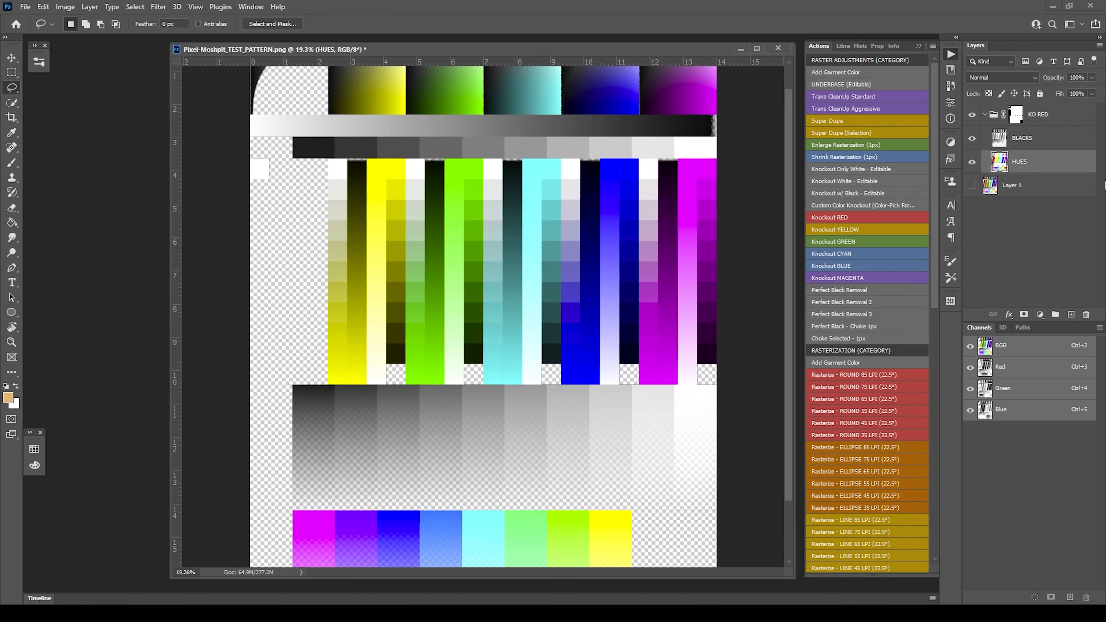
Step: Return the layer mask from the KO RED group to the HUES layer, and collapse the group
{"action": "left_click_drag", "start_coordinate": [1016, 114], "coordinate": [1006, 159]}
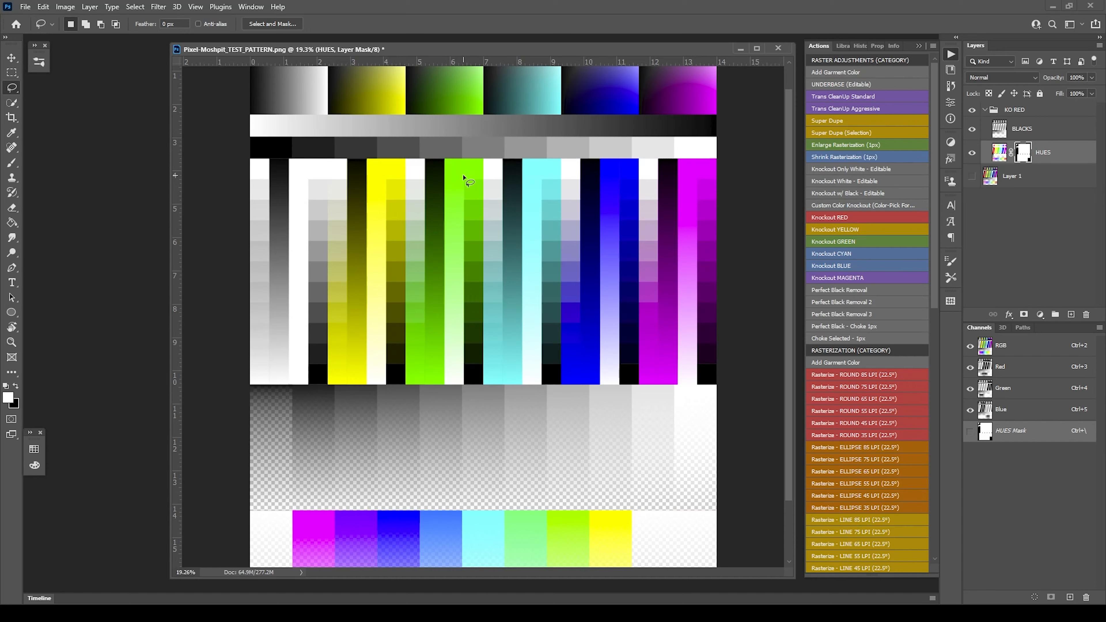
{"action": "left_click", "coordinate": [972, 111]}
{"action": "left_click", "coordinate": [973, 111]}
{"action": "left_click", "coordinate": [984, 110]}
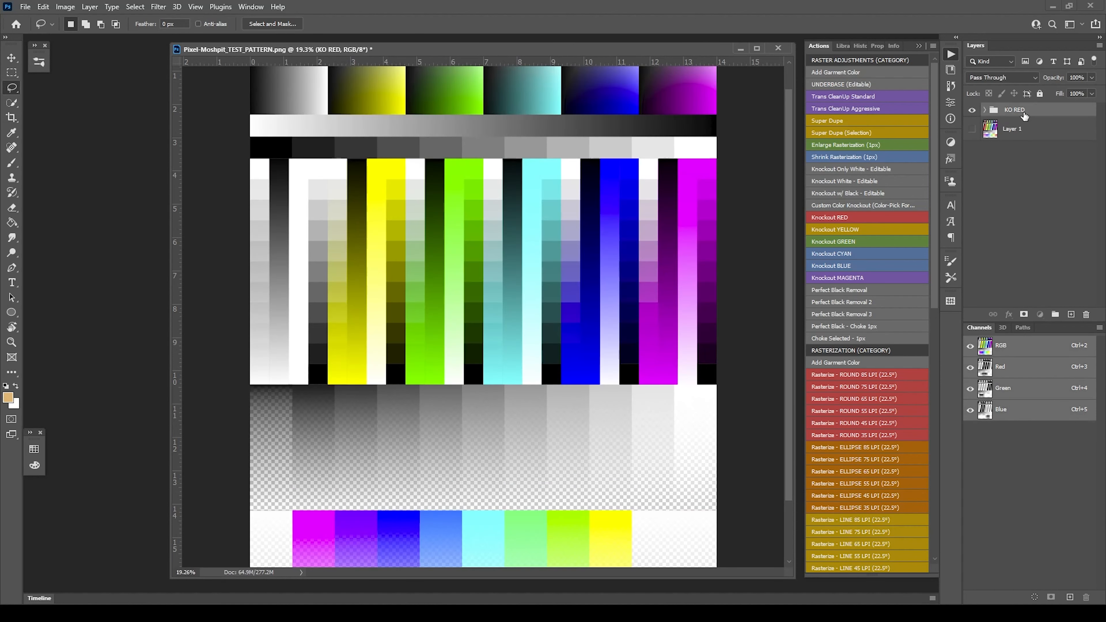
{"action": "left_click", "coordinate": [1038, 110]}
{"action": "left_click", "coordinate": [985, 110]}
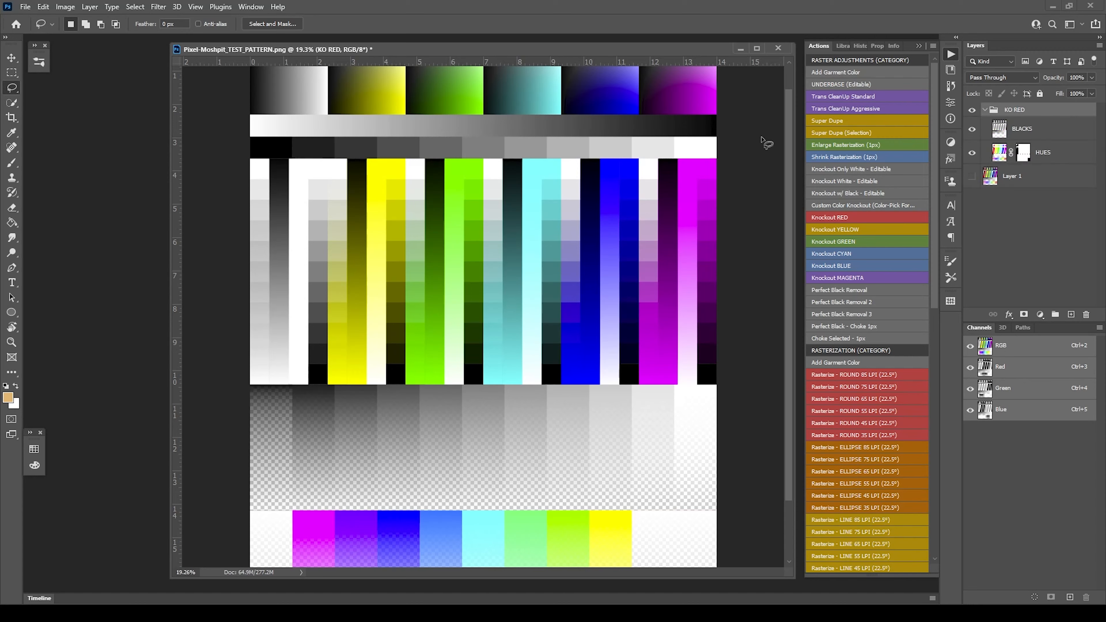
{"action": "left_click", "coordinate": [985, 110]}
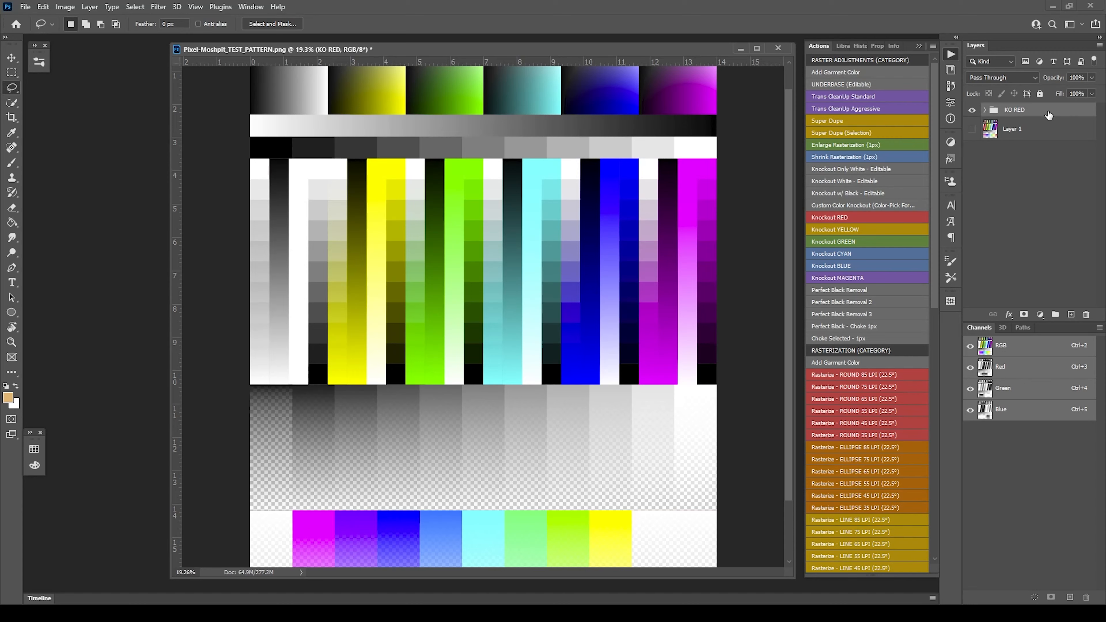
Step: Try to run the Knockout YELLOW action on the KO RED group, and undo its last operation
{"action": "left_click", "coordinate": [830, 230]}
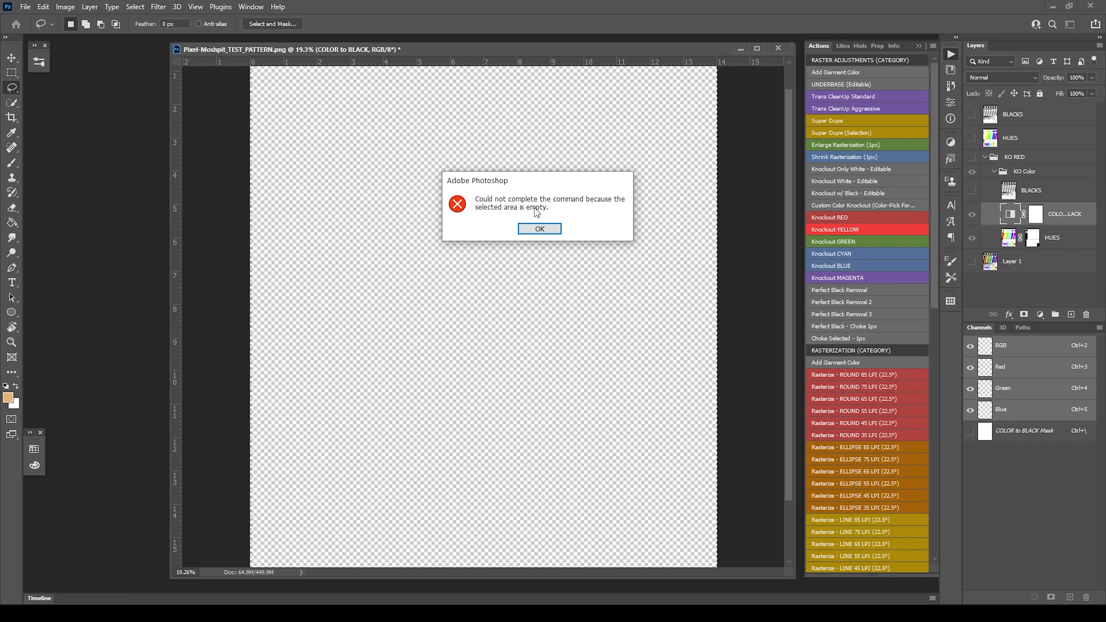
{"action": "left_click", "coordinate": [539, 229]}
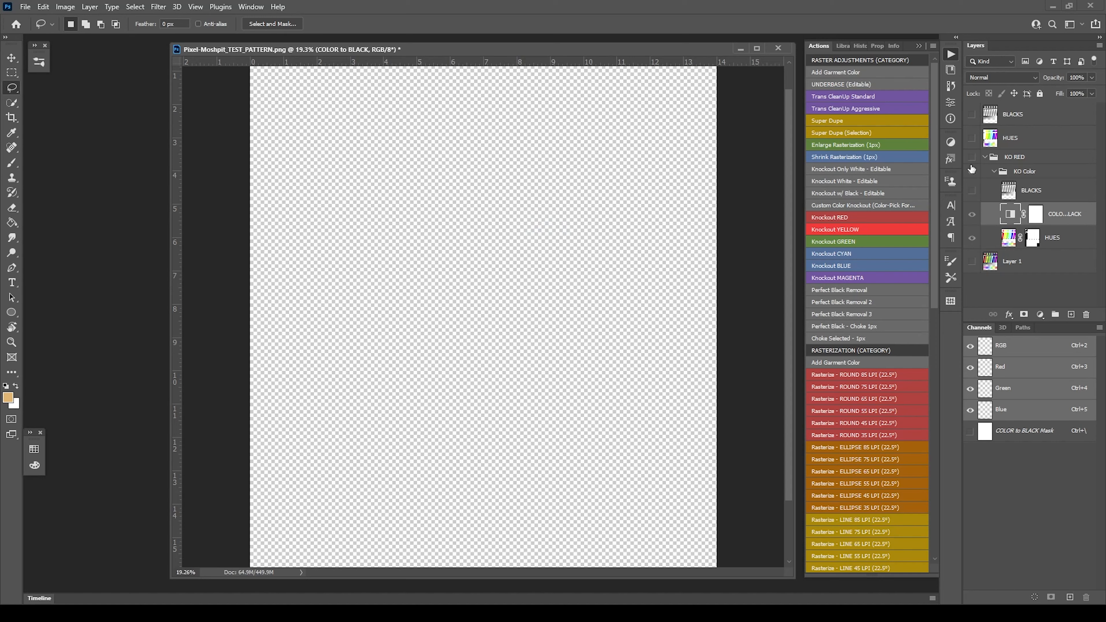
{"action": "key", "text": "ctrl+z"}
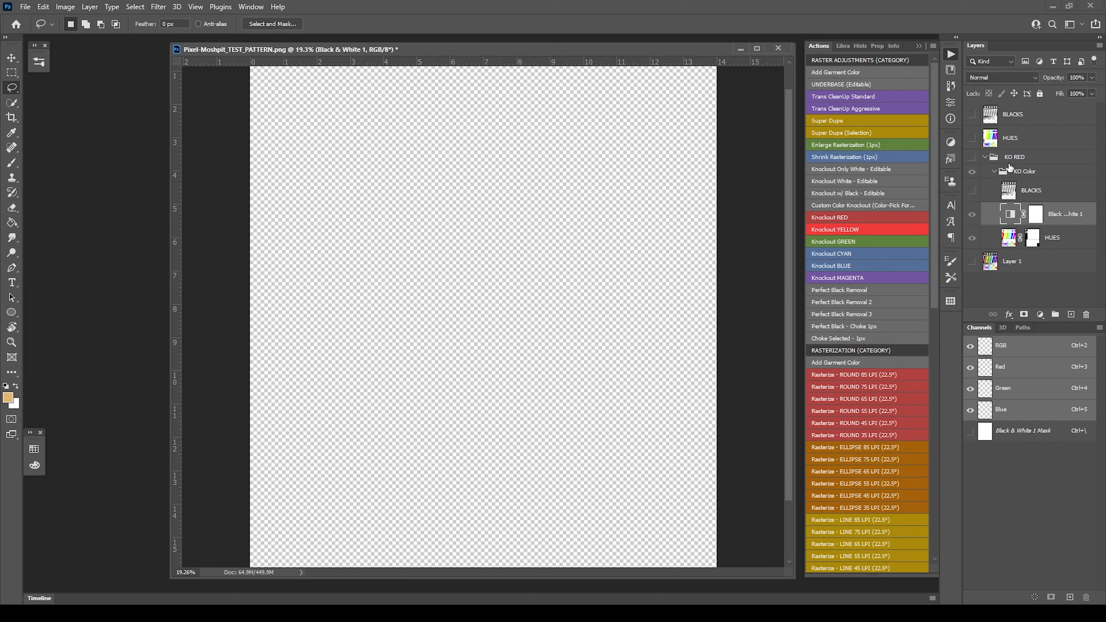
Step: Delete the KO RED group and the loose BLACKS and HUES layers, and make Layer 1 visible and selected
{"action": "left_click", "coordinate": [994, 172]}
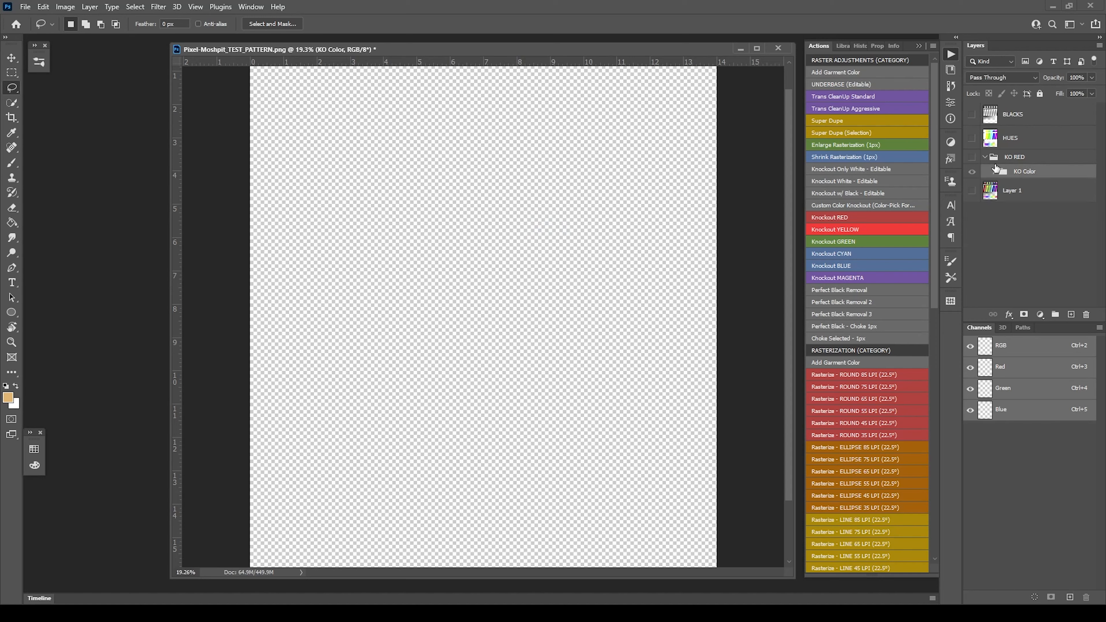
{"action": "left_click", "coordinate": [985, 157]}
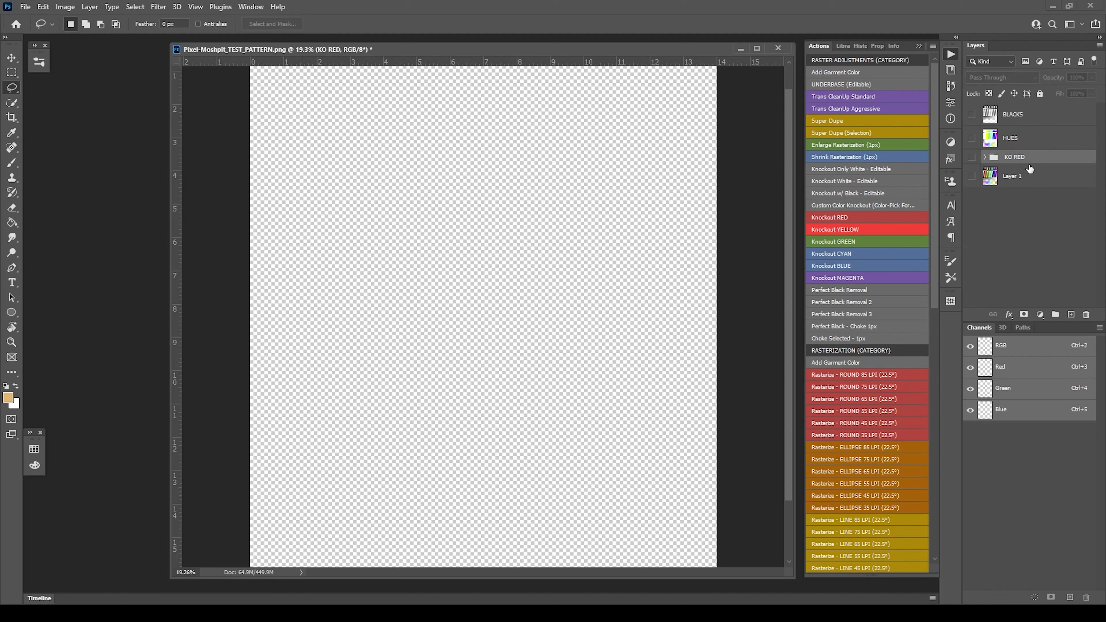
{"action": "left_click", "coordinate": [1037, 121], "text": "shift"}
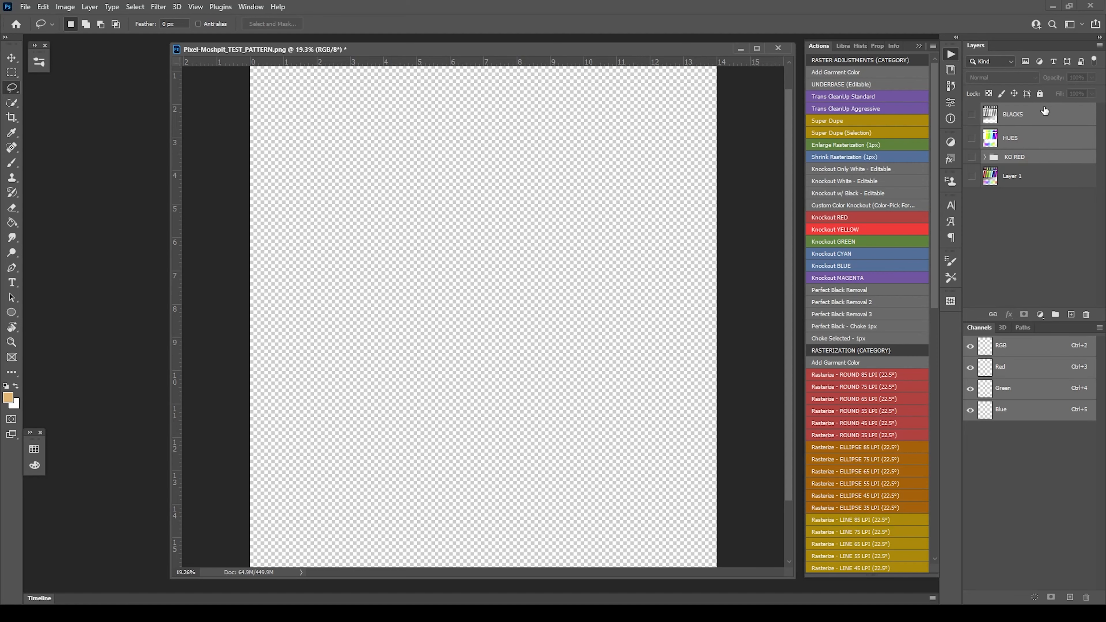
{"action": "left_click_drag", "start_coordinate": [1044, 162], "coordinate": [1086, 315]}
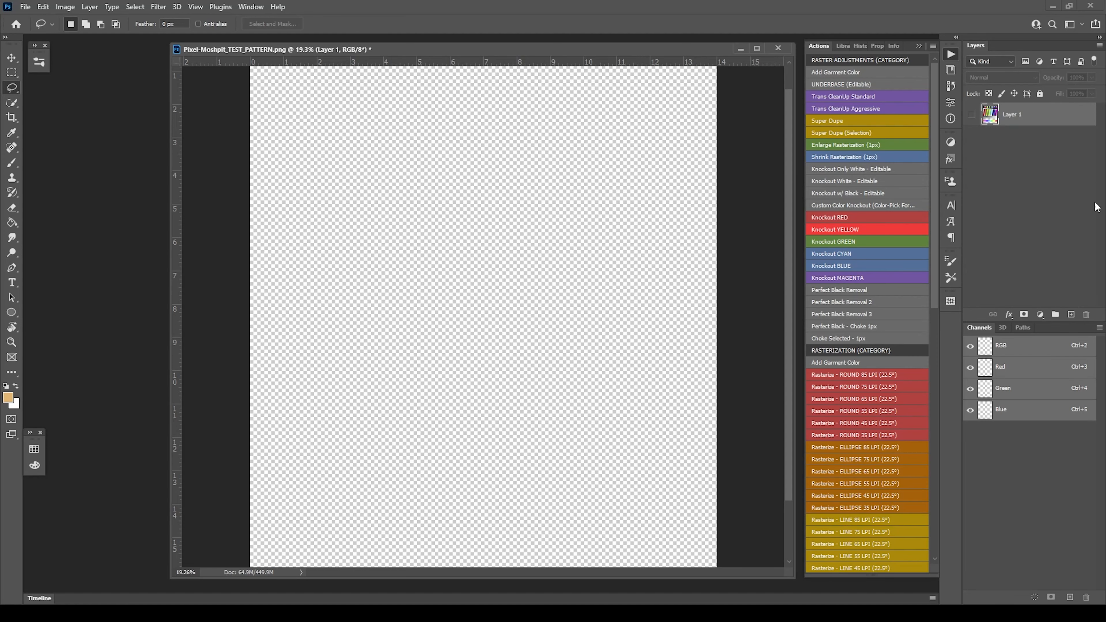
{"action": "left_click", "coordinate": [971, 114]}
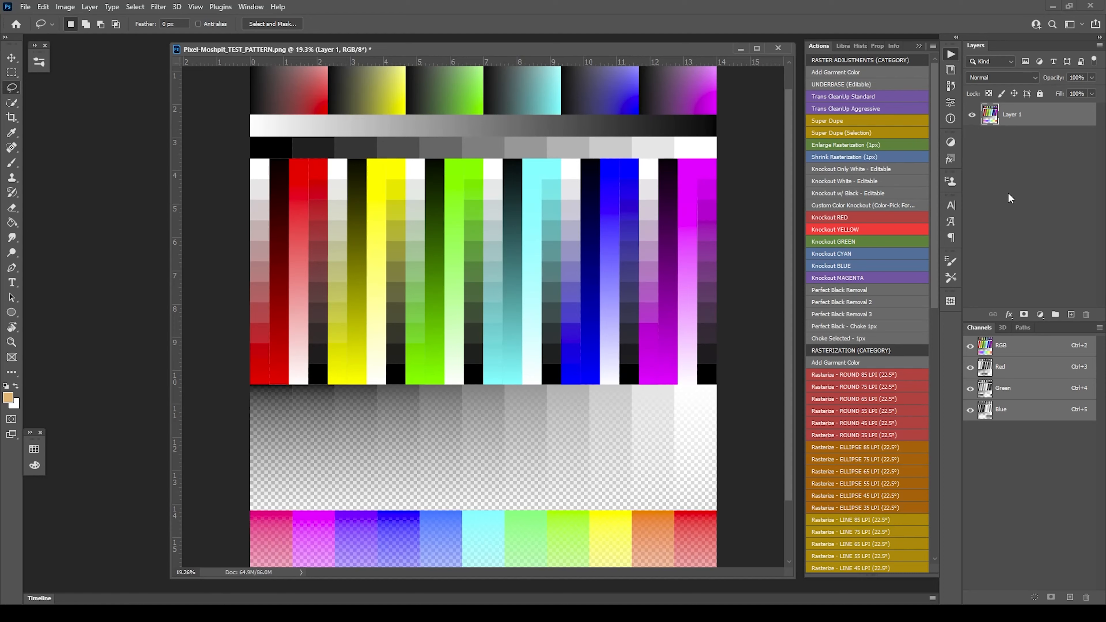
{"action": "left_click", "coordinate": [1026, 181]}
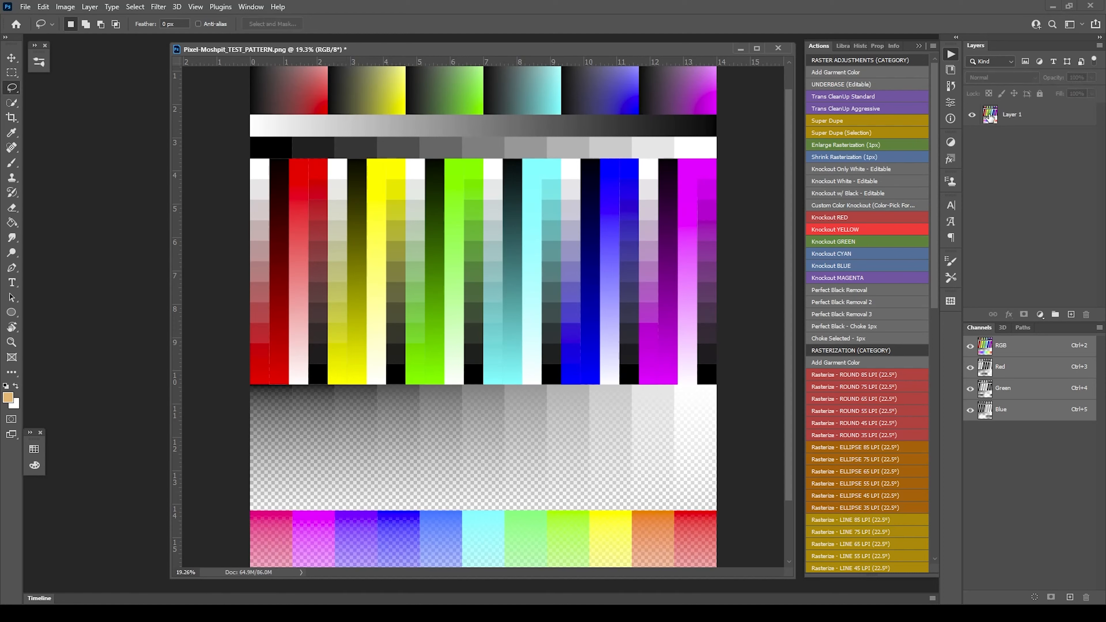
{"action": "left_click", "coordinate": [1038, 117]}
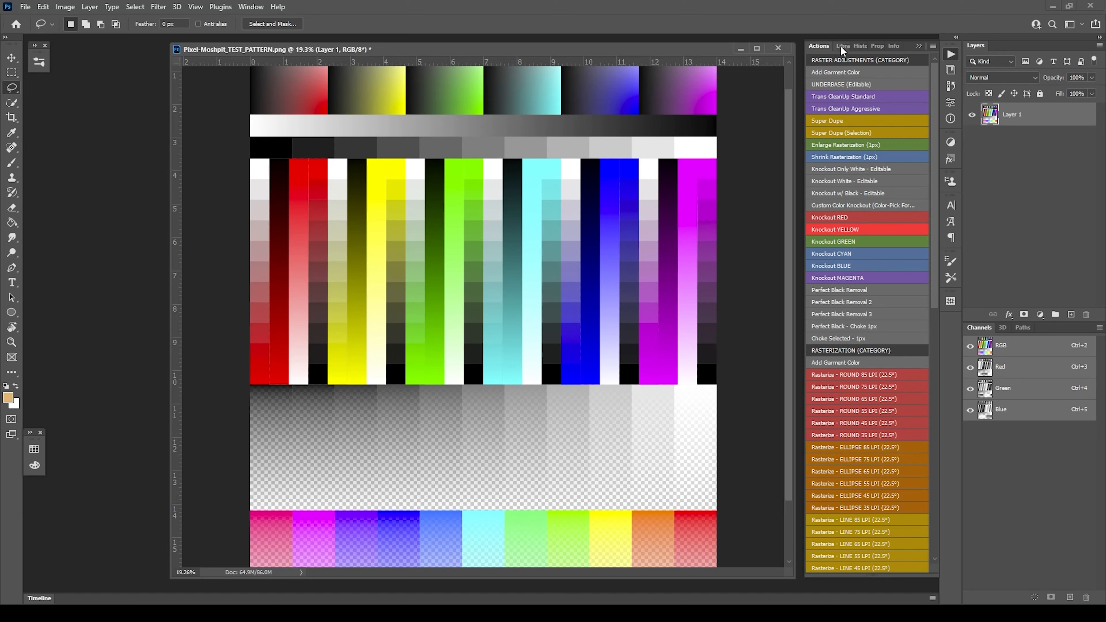
Step: Turn off Button Mode for the actions to examine the recorded knockout steps, and turn it back on
{"action": "left_click", "coordinate": [932, 46]}
{"action": "left_click", "coordinate": [949, 49]}
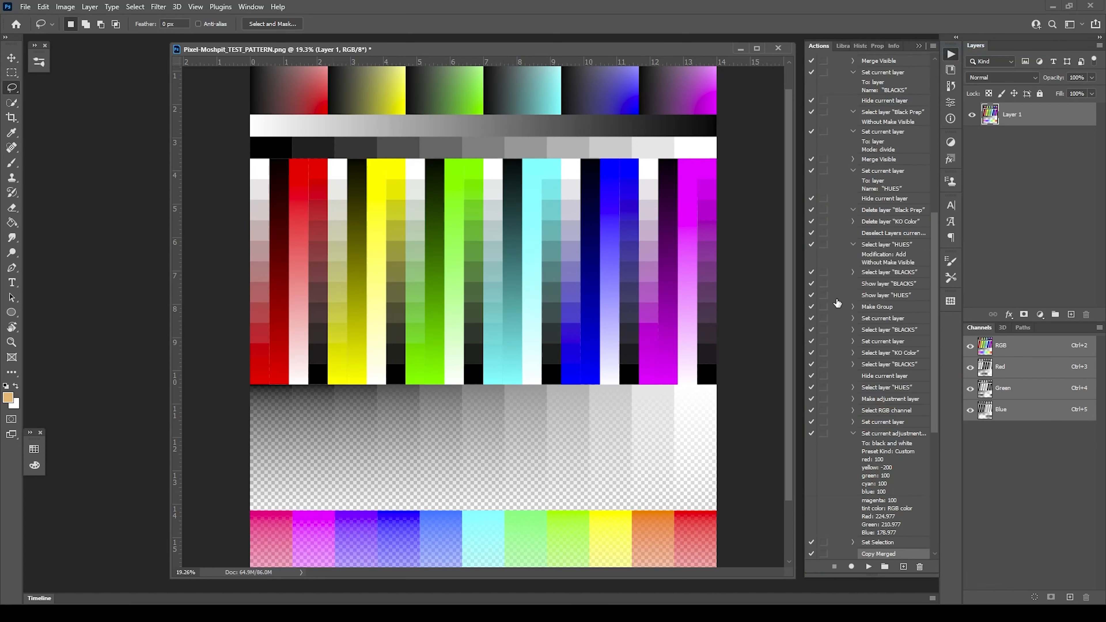
{"action": "left_click", "coordinate": [933, 46]}
{"action": "left_click", "coordinate": [950, 49]}
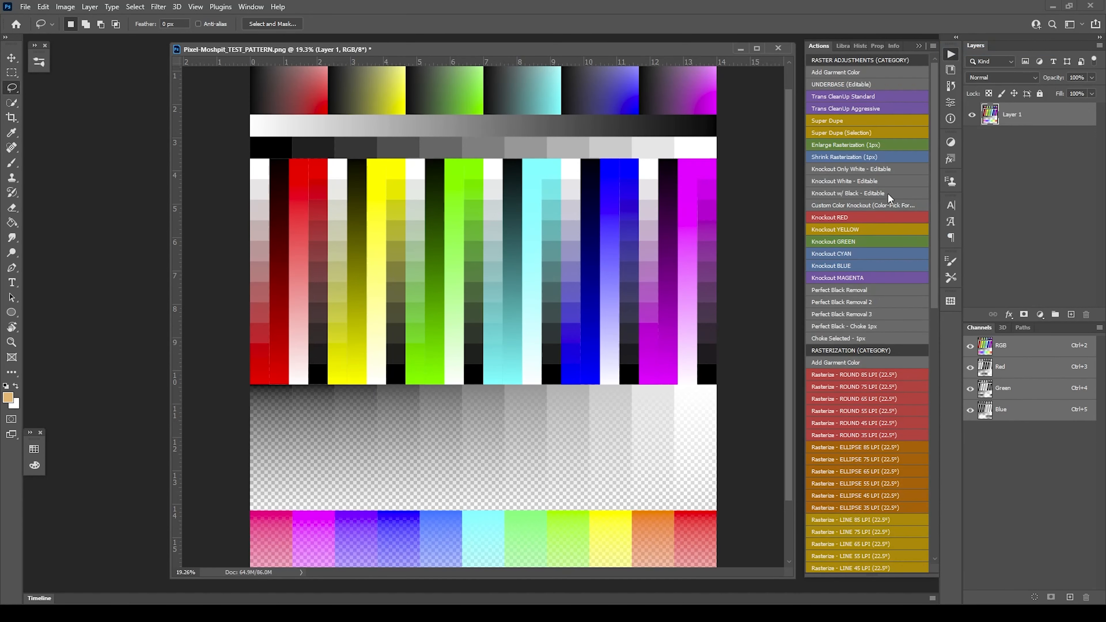
Step: Run the Knockout RED action again on the restored Layer 1
{"action": "left_click", "coordinate": [866, 216]}
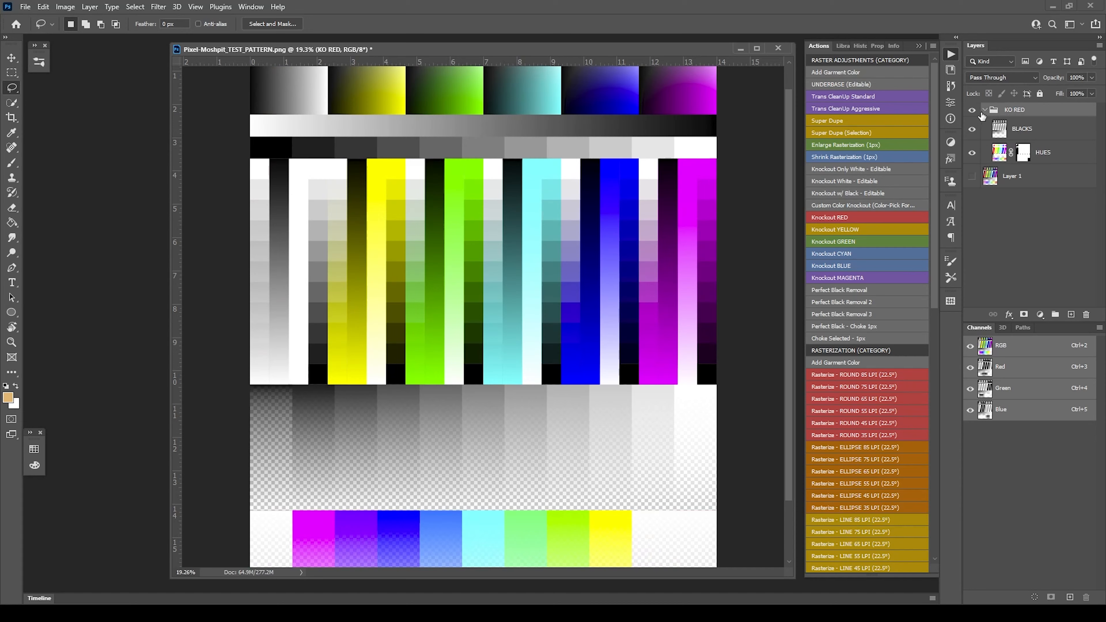
Step: Hide the KO RED group, duplicate it, and merge the visible copy into a single layer
{"action": "left_click", "coordinate": [984, 111]}
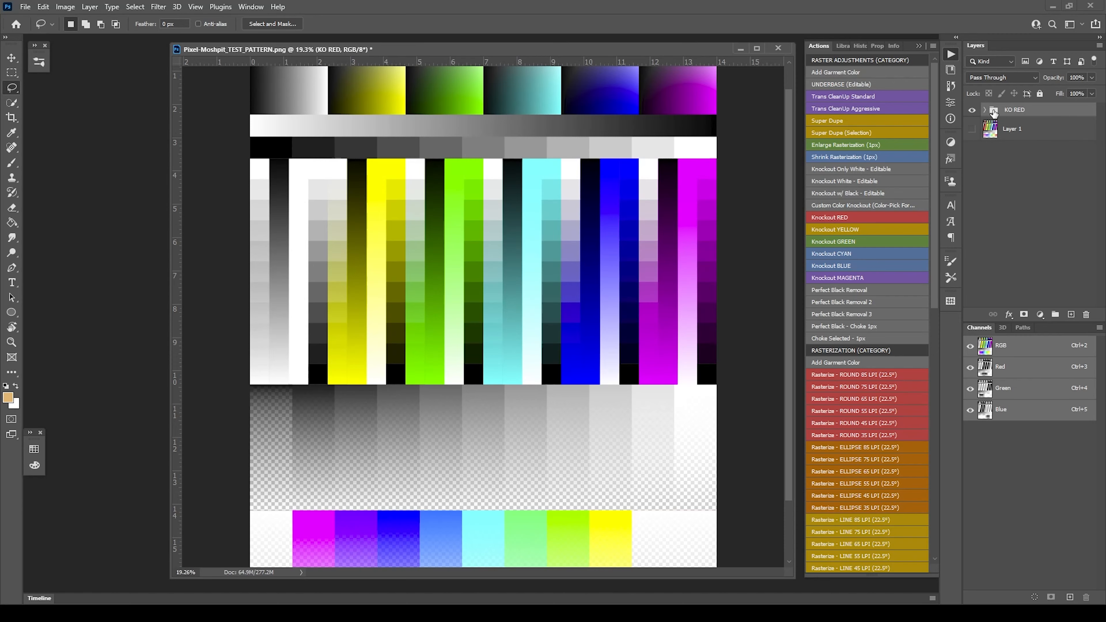
{"action": "left_click", "coordinate": [972, 112]}
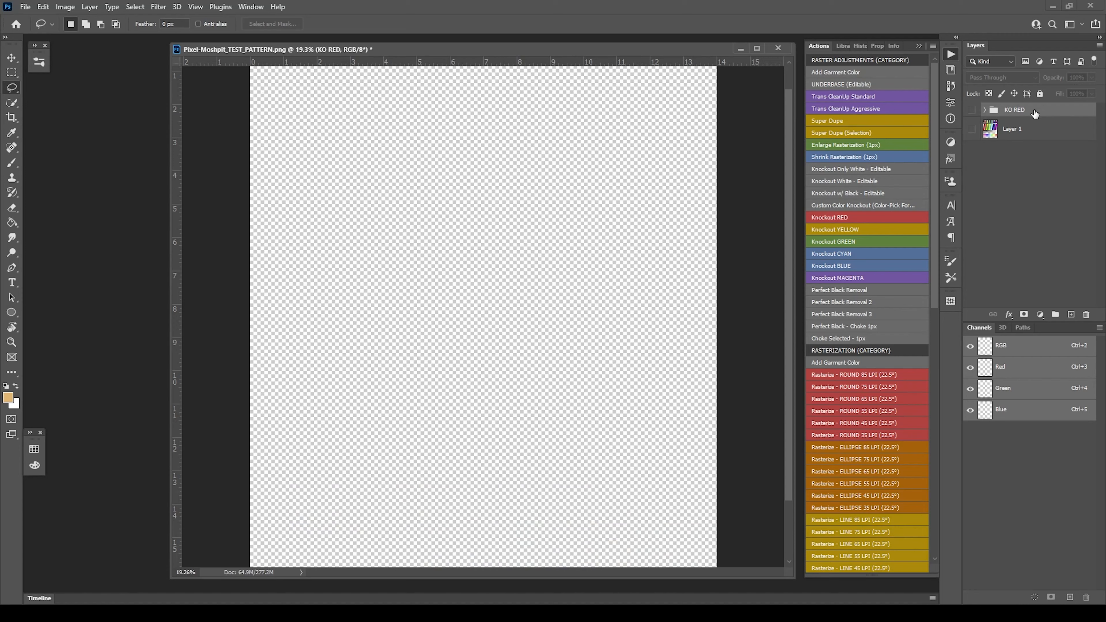
{"action": "key", "text": "ctrl+j"}
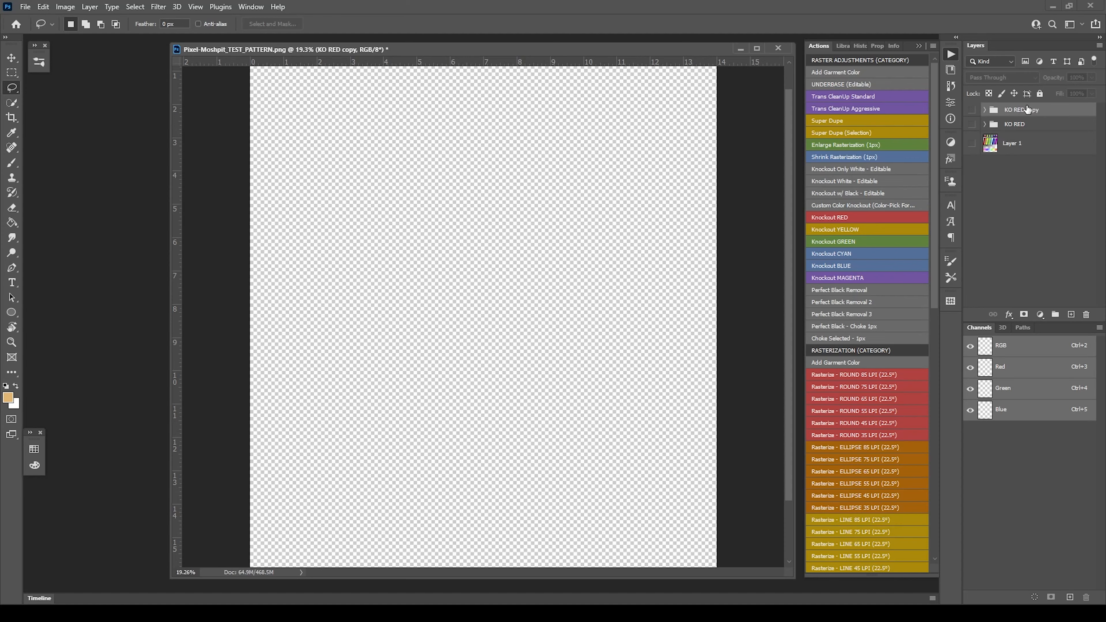
{"action": "left_click", "coordinate": [972, 111]}
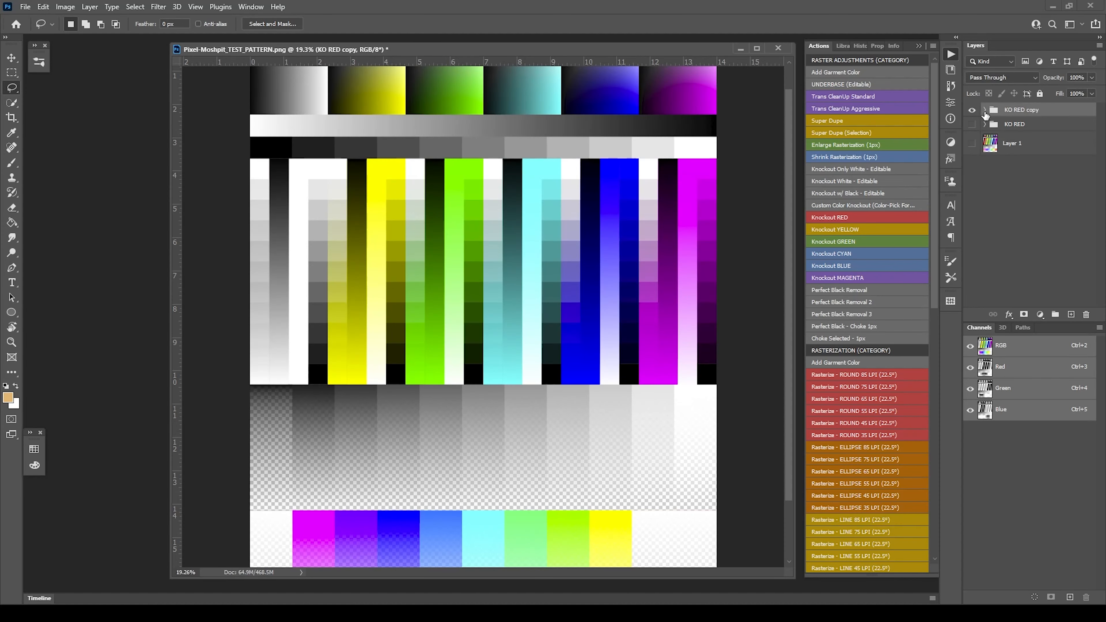
{"action": "left_click", "coordinate": [985, 110]}
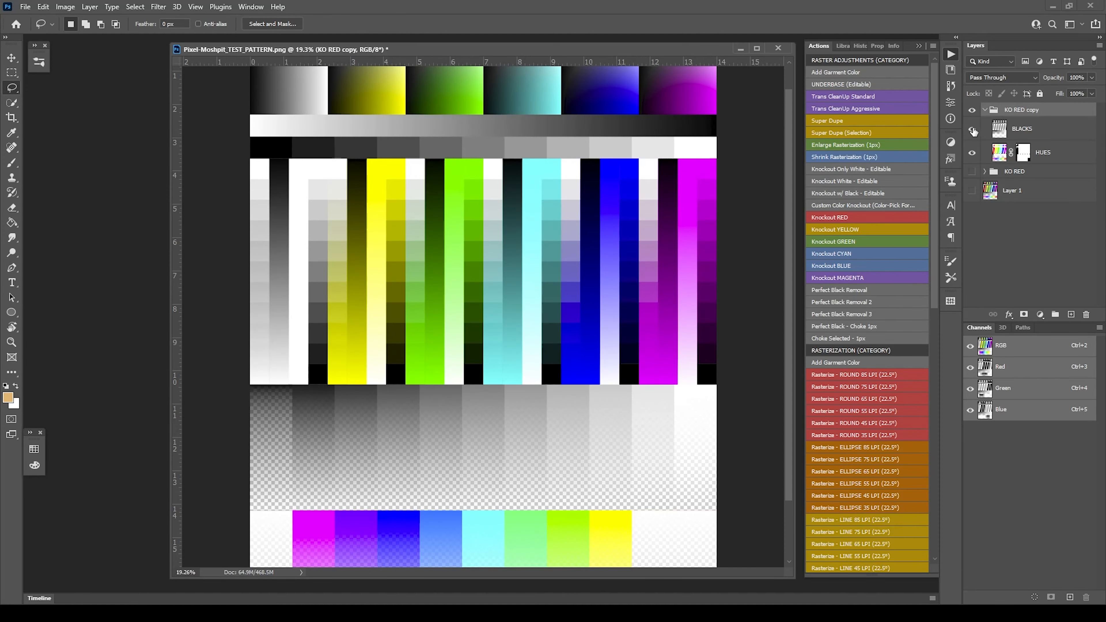
{"action": "left_click", "coordinate": [986, 110]}
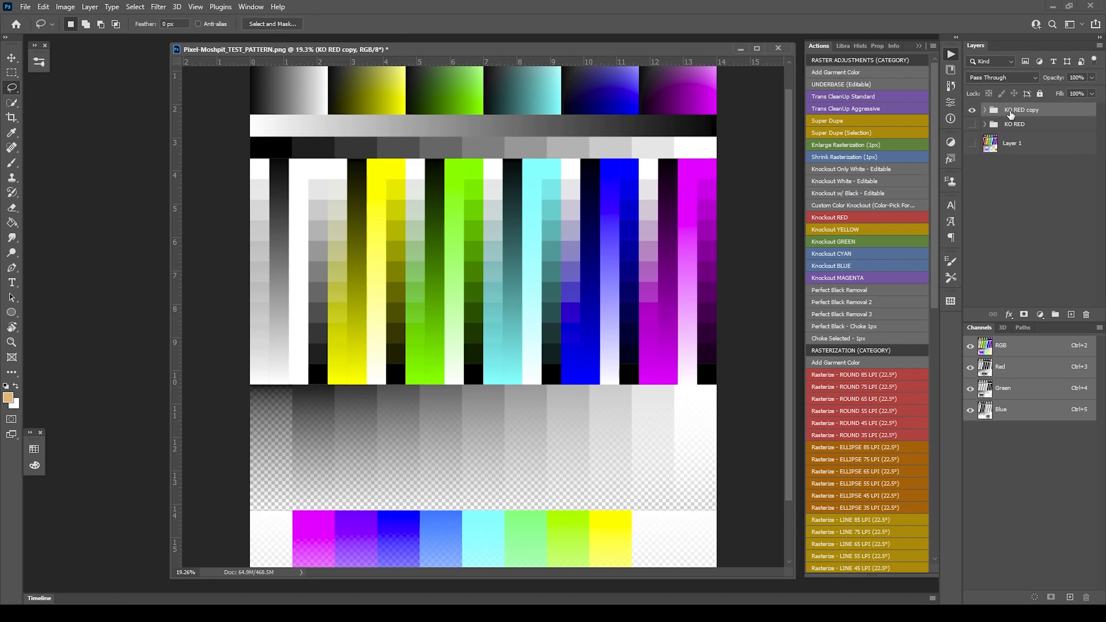
{"action": "key", "text": "ctrl+e"}
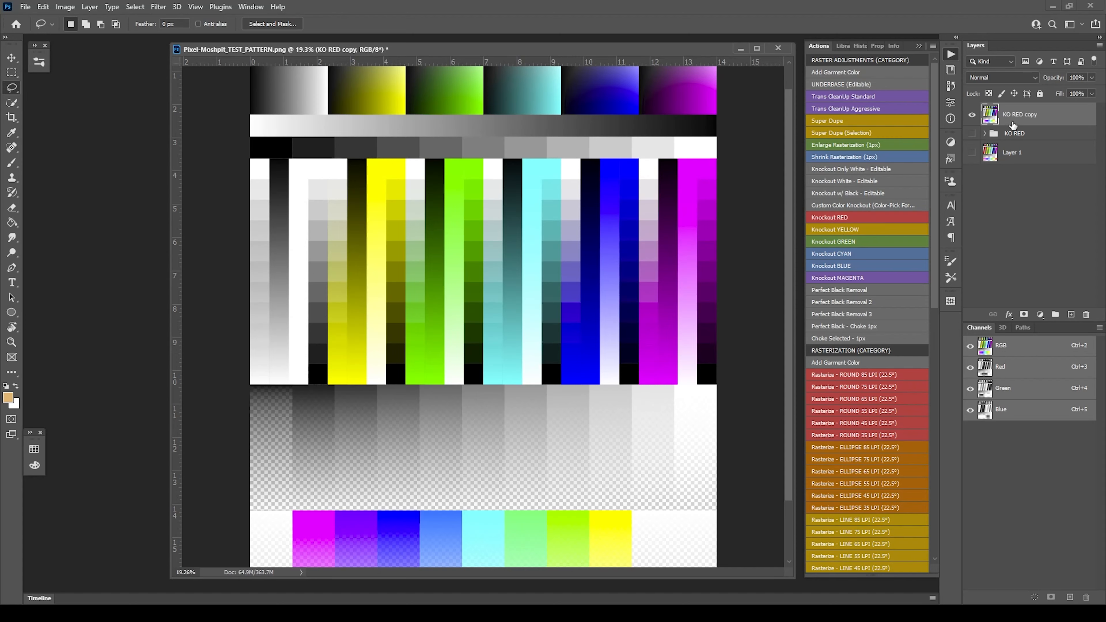
Step: Try to run the Knockout YELLOW action on the merged KO RED copy, and remove every layer except Layer 1
{"action": "left_click", "coordinate": [831, 228]}
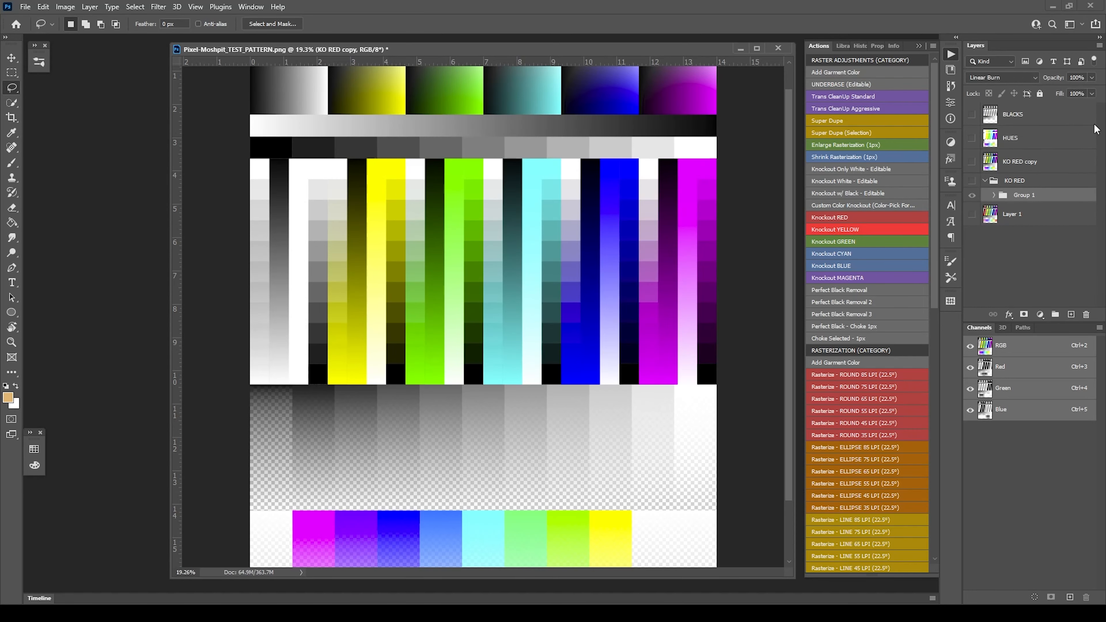
{"action": "left_click", "coordinate": [532, 230]}
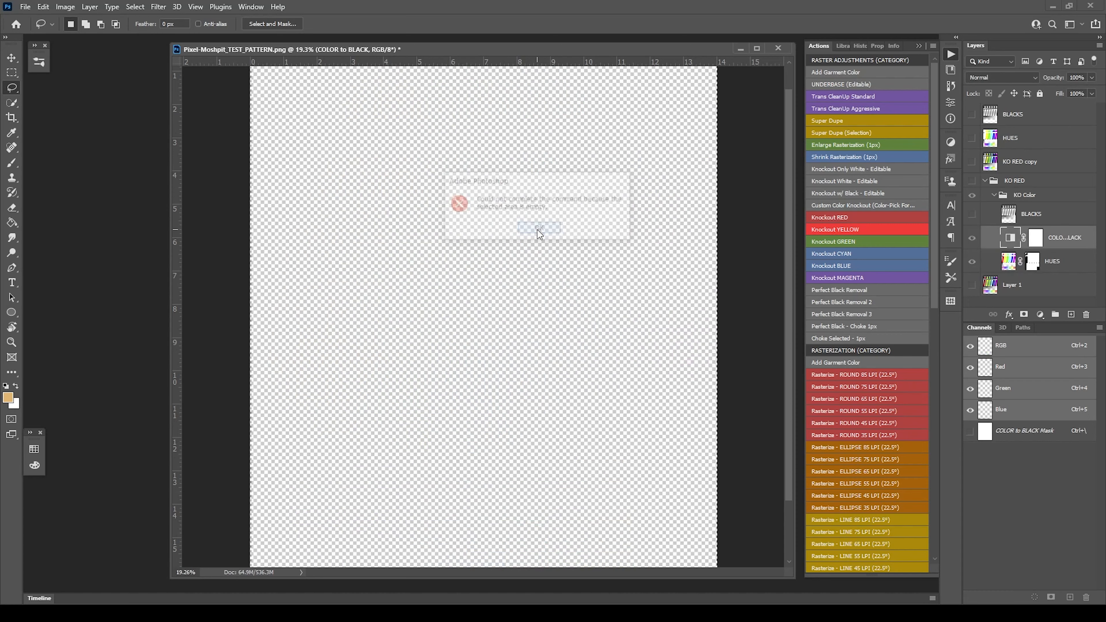
{"action": "left_click_drag", "start_coordinate": [1005, 117], "coordinate": [1085, 314]}
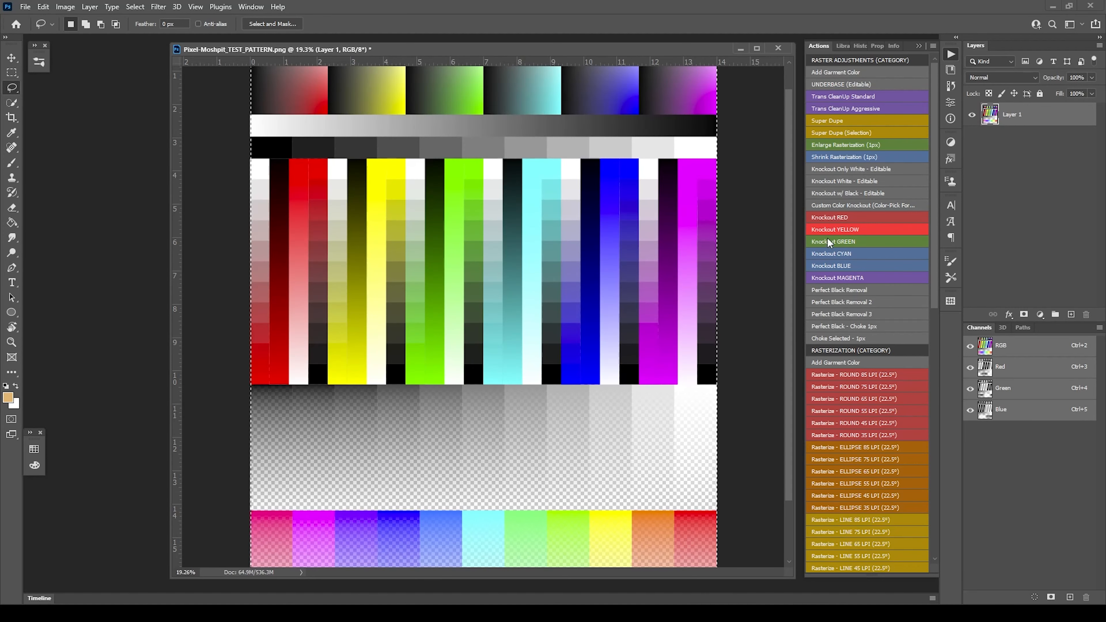
Step: Run the Knockout RED action on Layer 1 and rename the resulting group as sdfdsf
{"action": "left_click", "coordinate": [833, 217]}
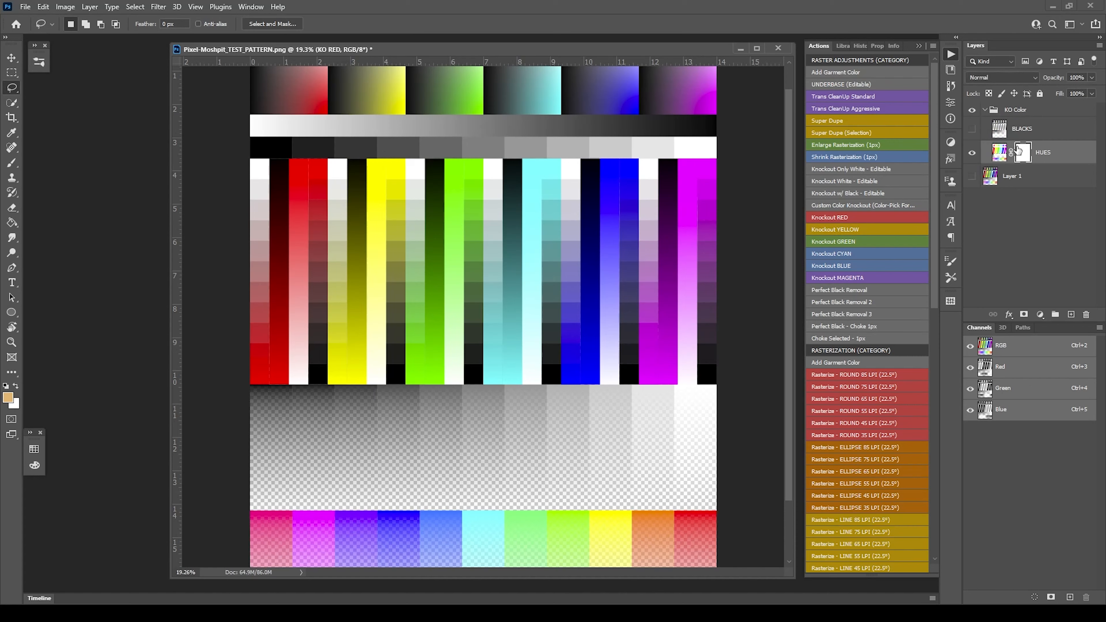
{"action": "left_click", "coordinate": [985, 109]}
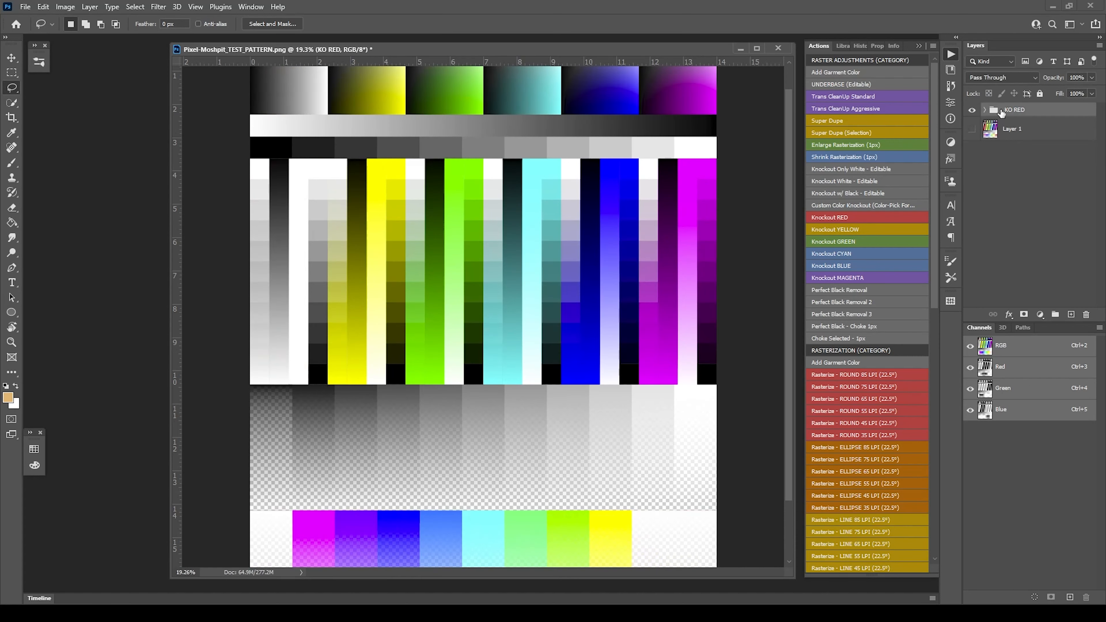
{"action": "double_click", "coordinate": [1016, 110]}
{"action": "type", "text": "sdfdsf"}
{"action": "key", "text": "Return"}
Step: Merge a duplicate of the sdfdsf group with the original hidden, and try to run the Knockout YELLOW action on the merged layer
{"action": "key", "text": "ctrl+j"}
{"action": "left_click", "coordinate": [973, 125]}
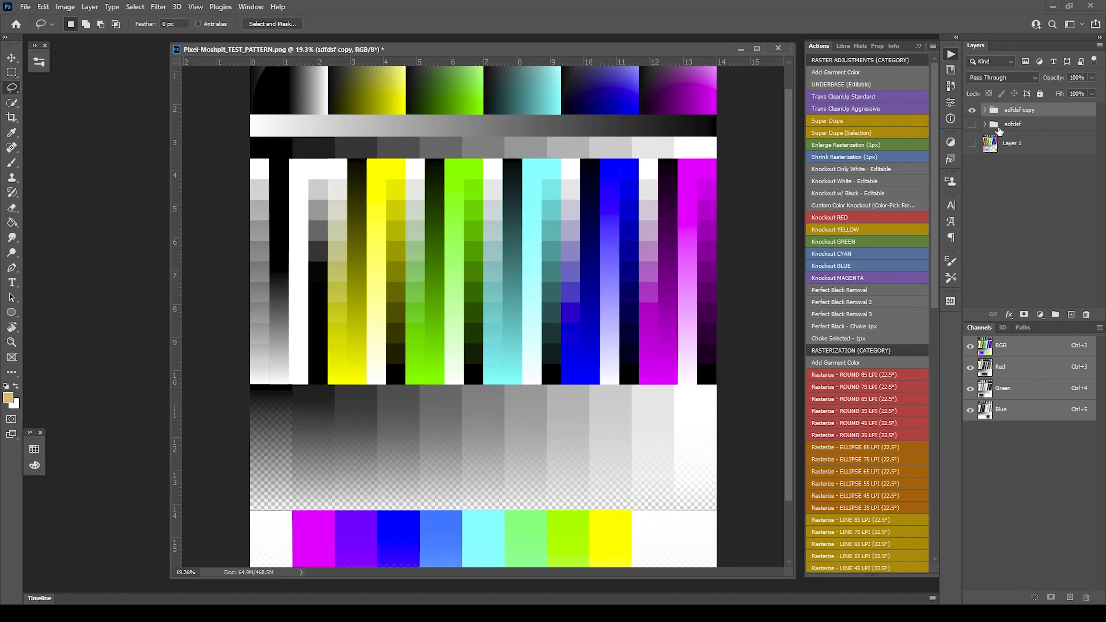
{"action": "key", "text": "ctrl+e"}
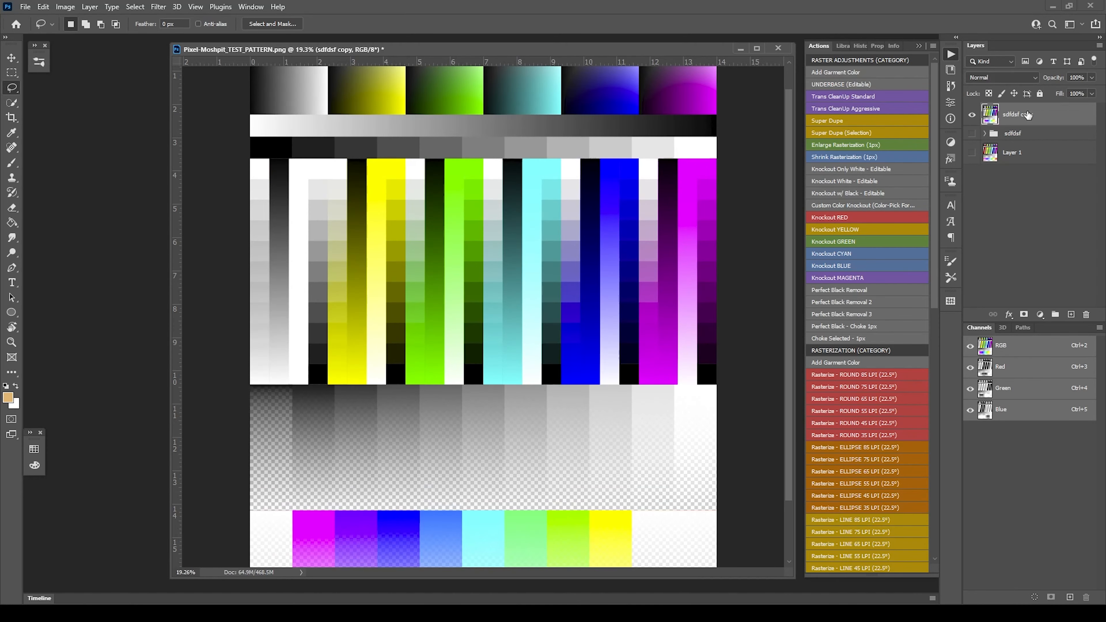
{"action": "left_click", "coordinate": [829, 230]}
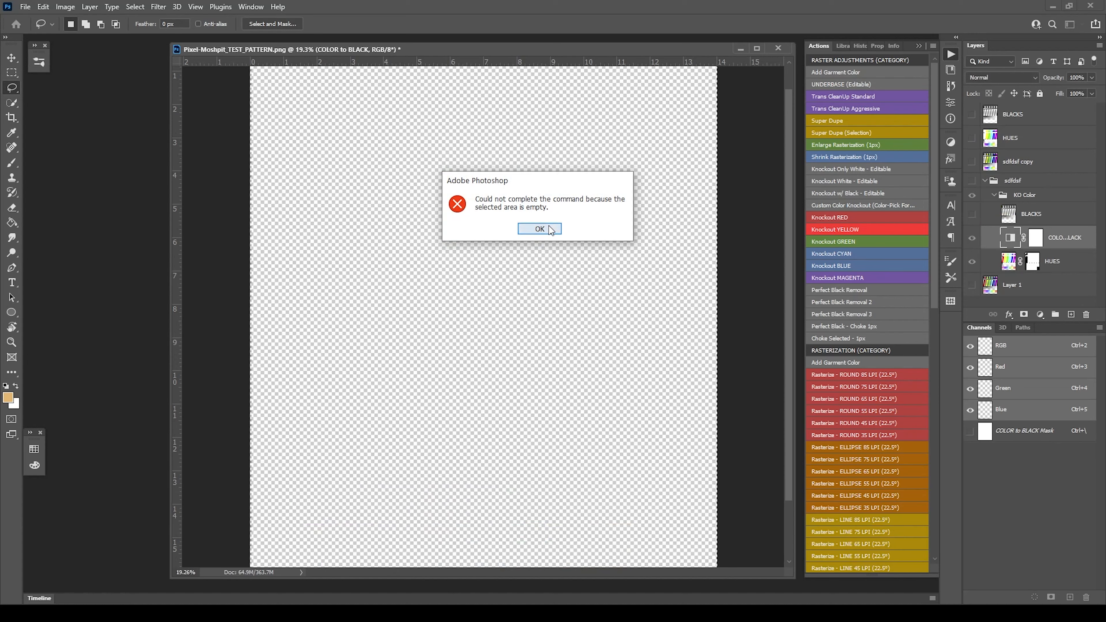
{"action": "left_click", "coordinate": [552, 229]}
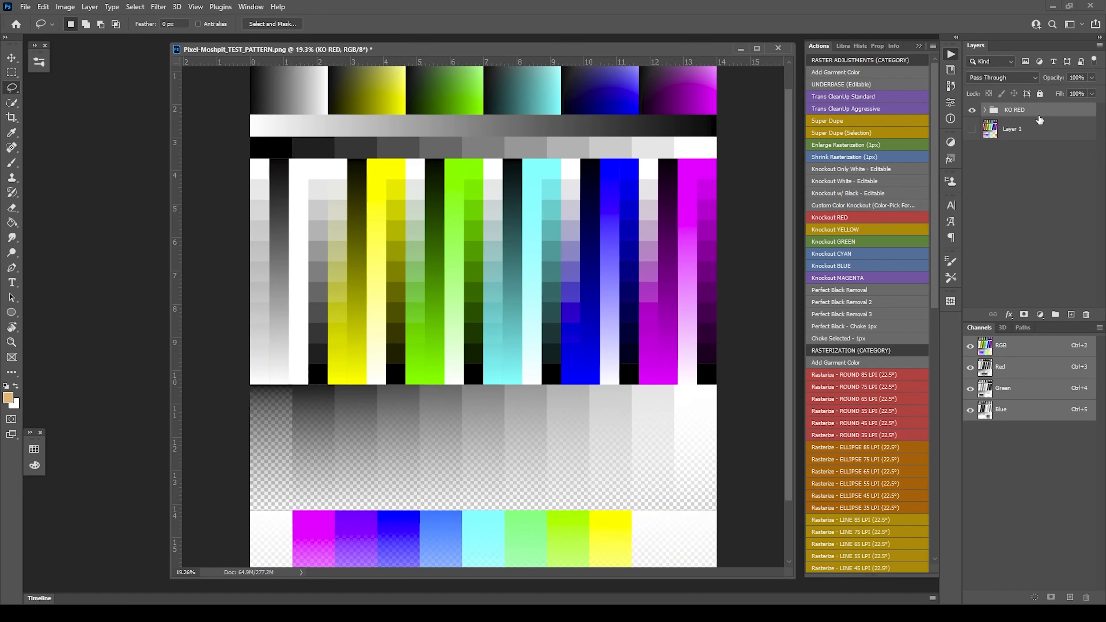
Step: Review the BLACKS and HUES layers inside the KO RED group, and merge the group into a single layer
{"action": "left_click", "coordinate": [987, 112]}
{"action": "left_click", "coordinate": [1023, 130]}
{"action": "double_click", "coordinate": [1023, 130]}
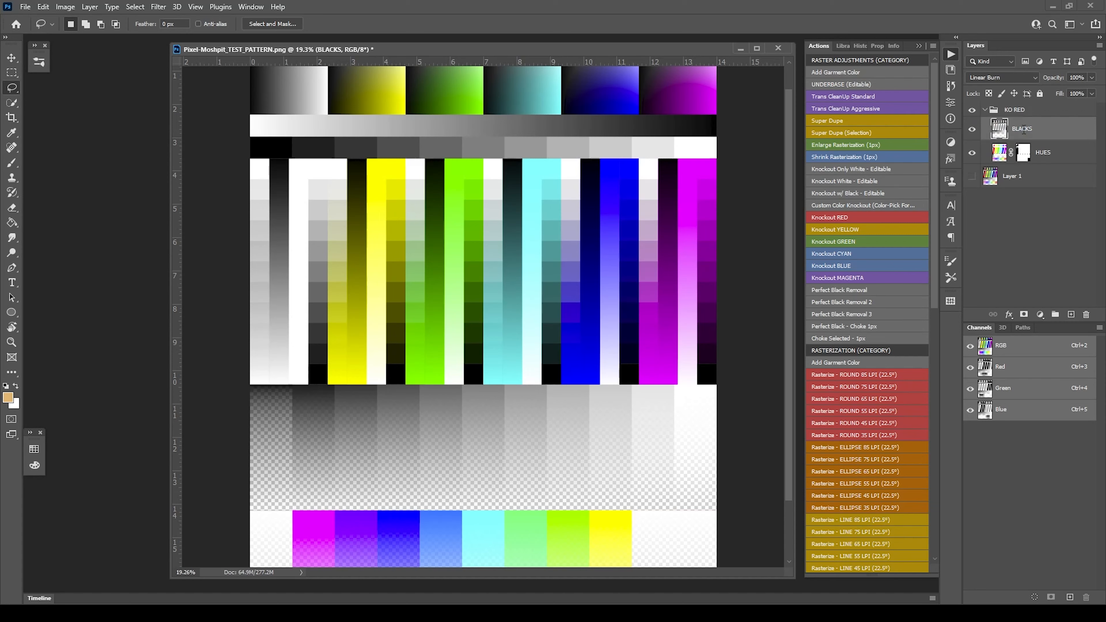
{"action": "left_click", "coordinate": [1041, 154]}
{"action": "left_click", "coordinate": [1023, 130]}
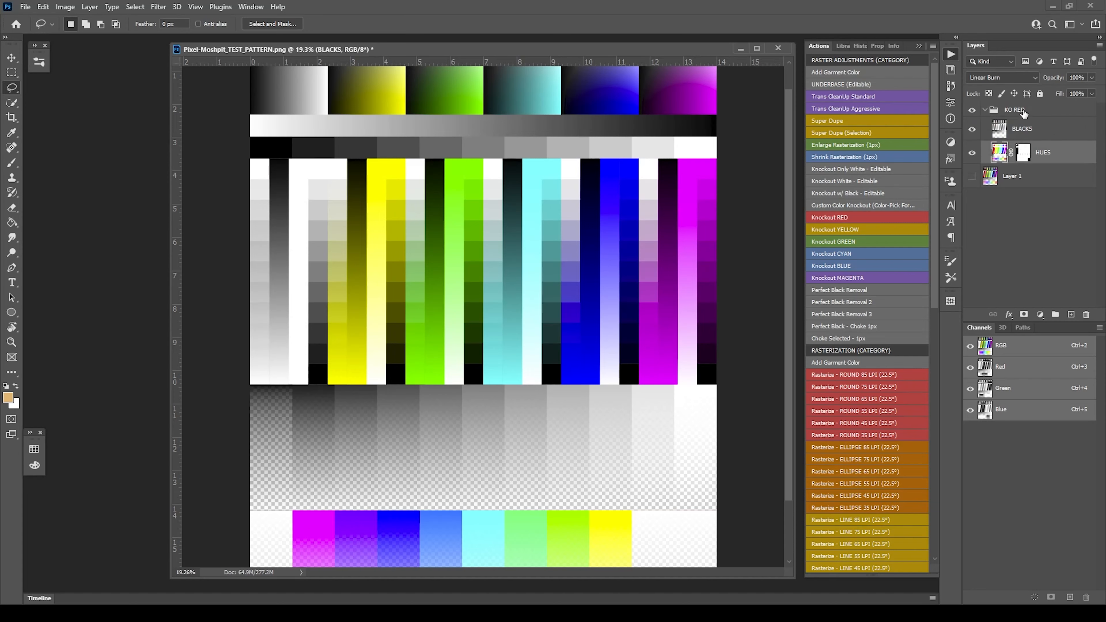
{"action": "left_click", "coordinate": [1023, 112]}
{"action": "left_click", "coordinate": [985, 109]}
{"action": "key", "text": "ctrl+e"}
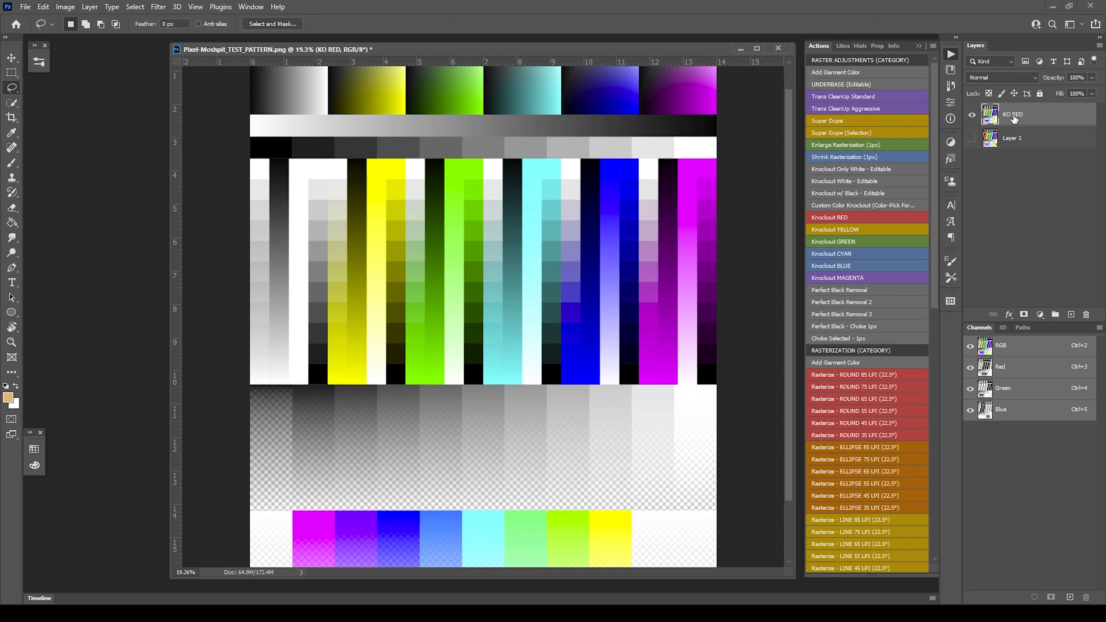
Step: Run the Knockout YELLOW action on the merged KO RED layer and merge the KO YELLOW group into a single layer
{"action": "left_click", "coordinate": [821, 228]}
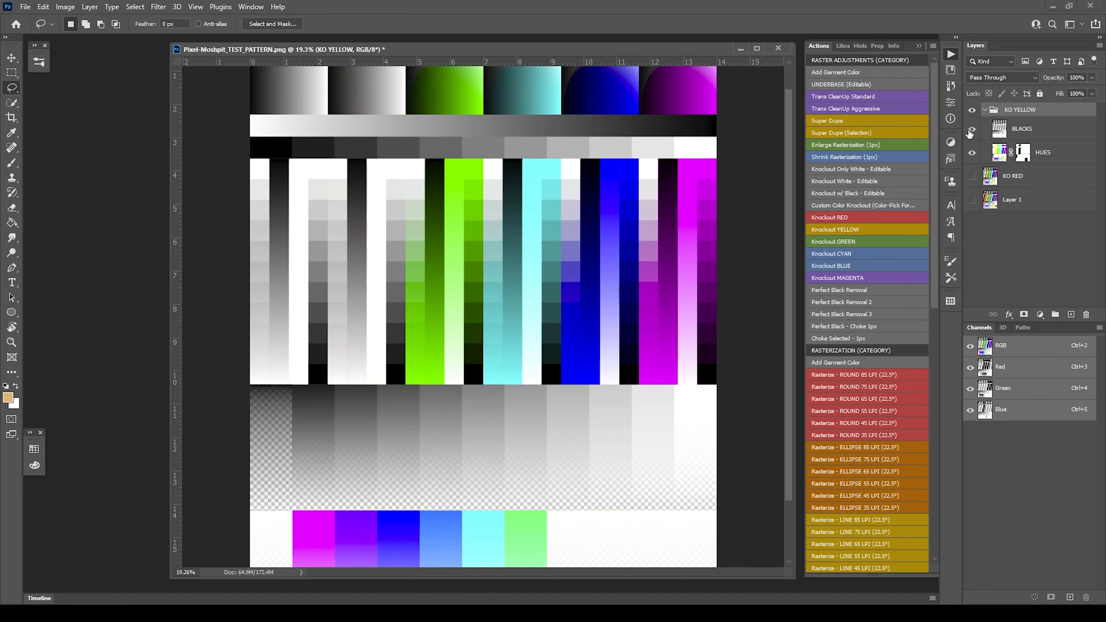
{"action": "left_click", "coordinate": [985, 109]}
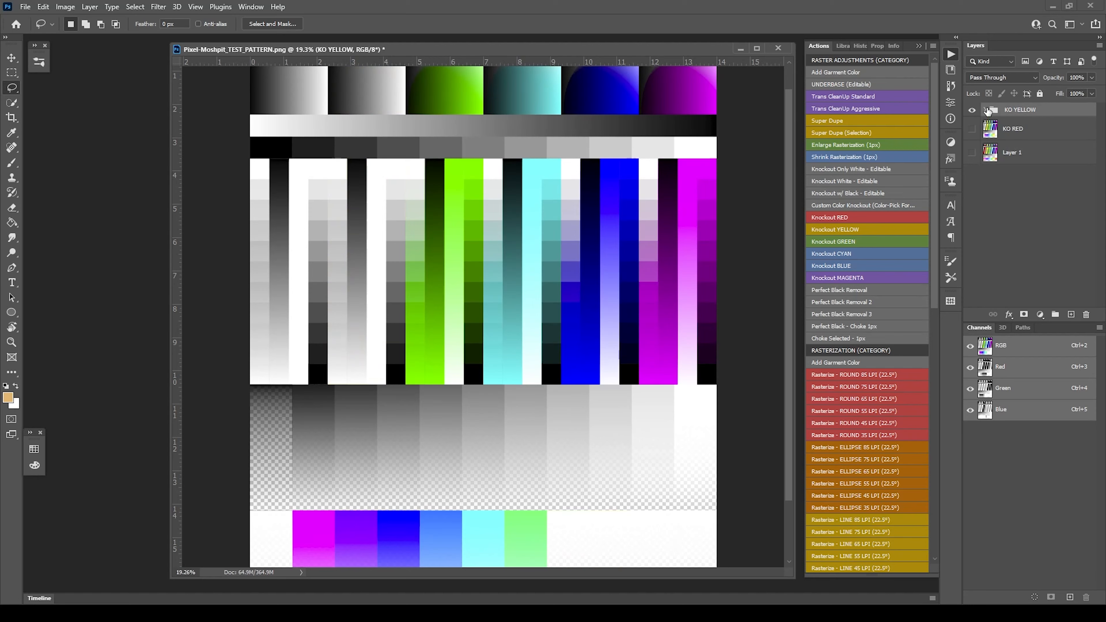
{"action": "left_click", "coordinate": [986, 109]}
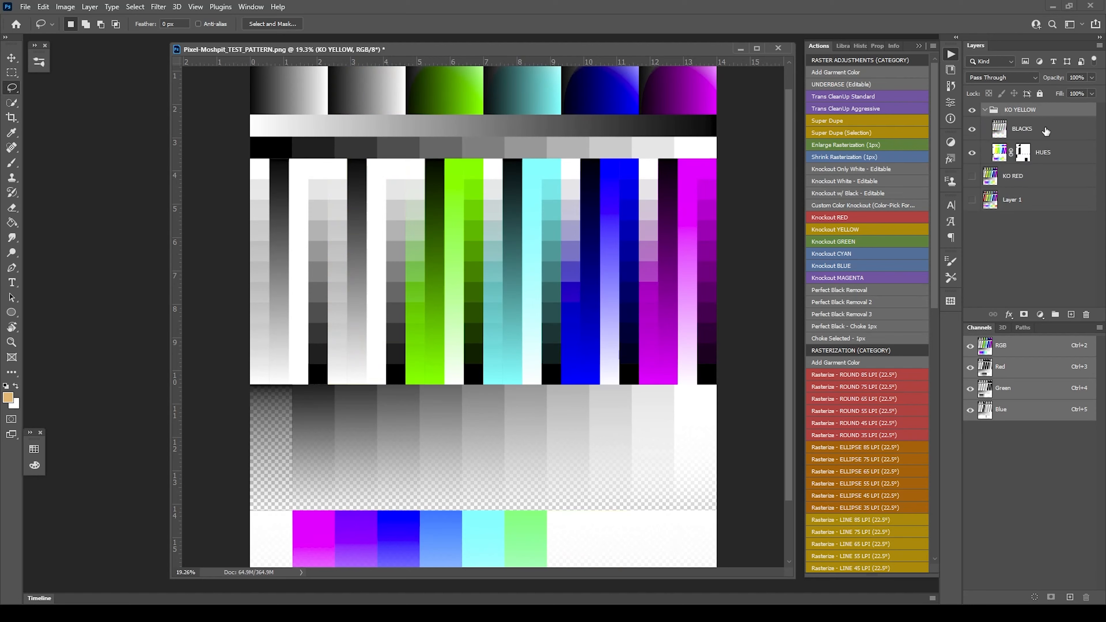
{"action": "left_click", "coordinate": [986, 110]}
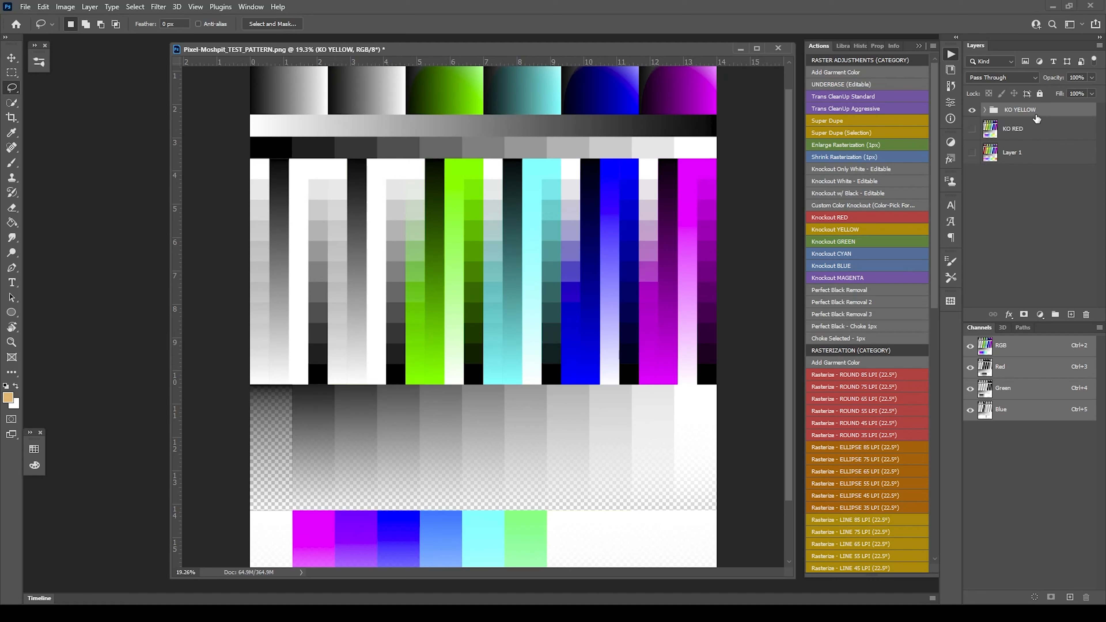
{"action": "key", "text": "ctrl+e"}
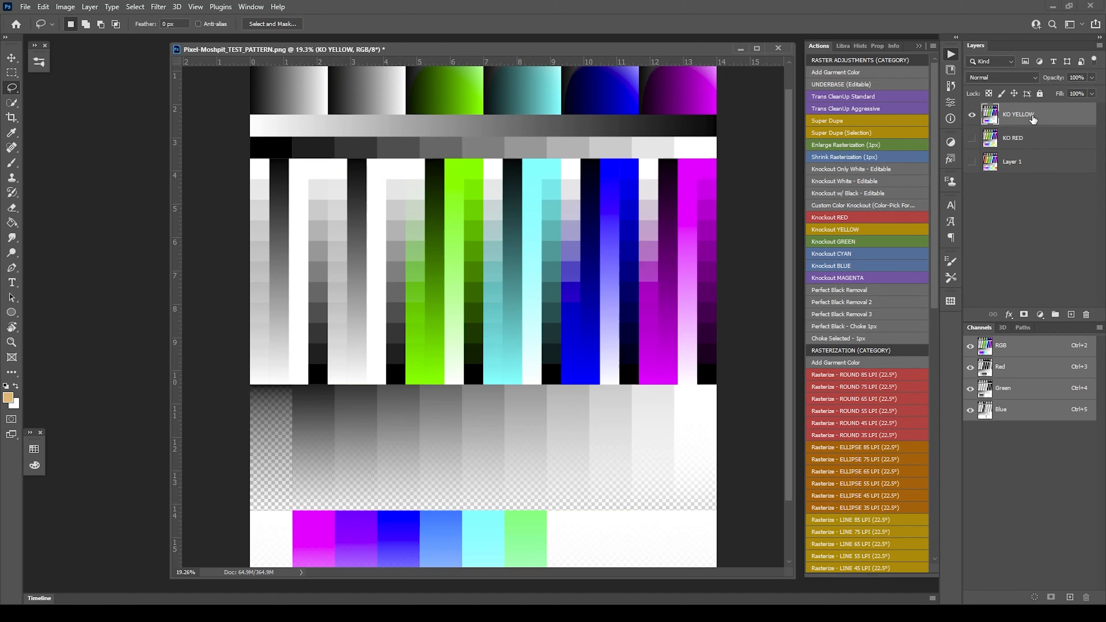
Step: Run the Knockout GREEN action on the KO YELLOW layer and merge the KO GREEN group into a single layer
{"action": "left_click", "coordinate": [837, 239]}
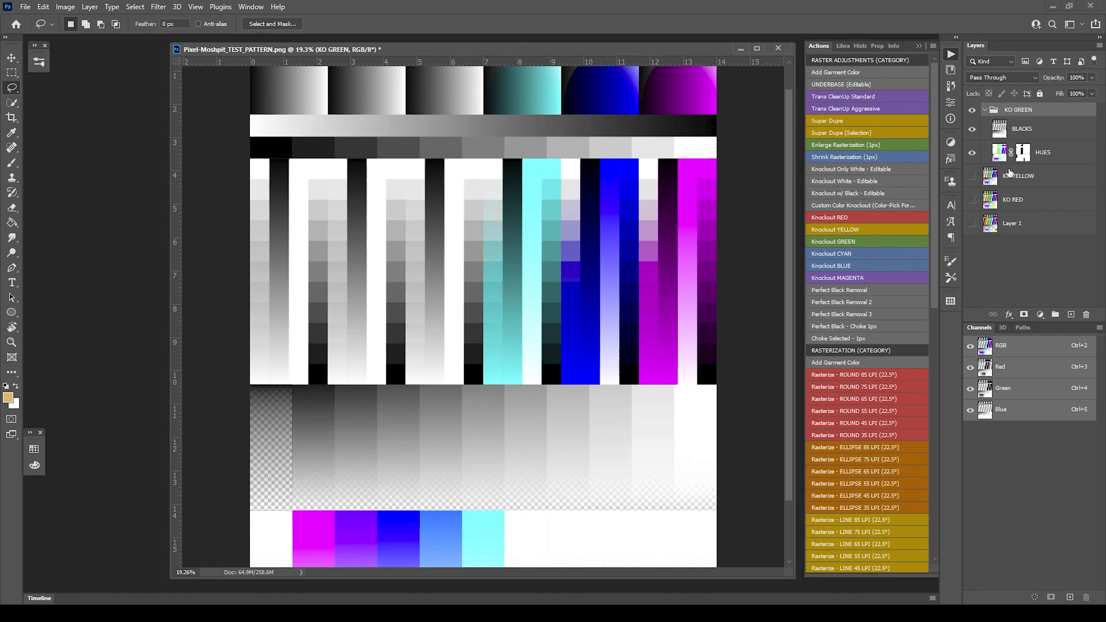
{"action": "left_click", "coordinate": [986, 110]}
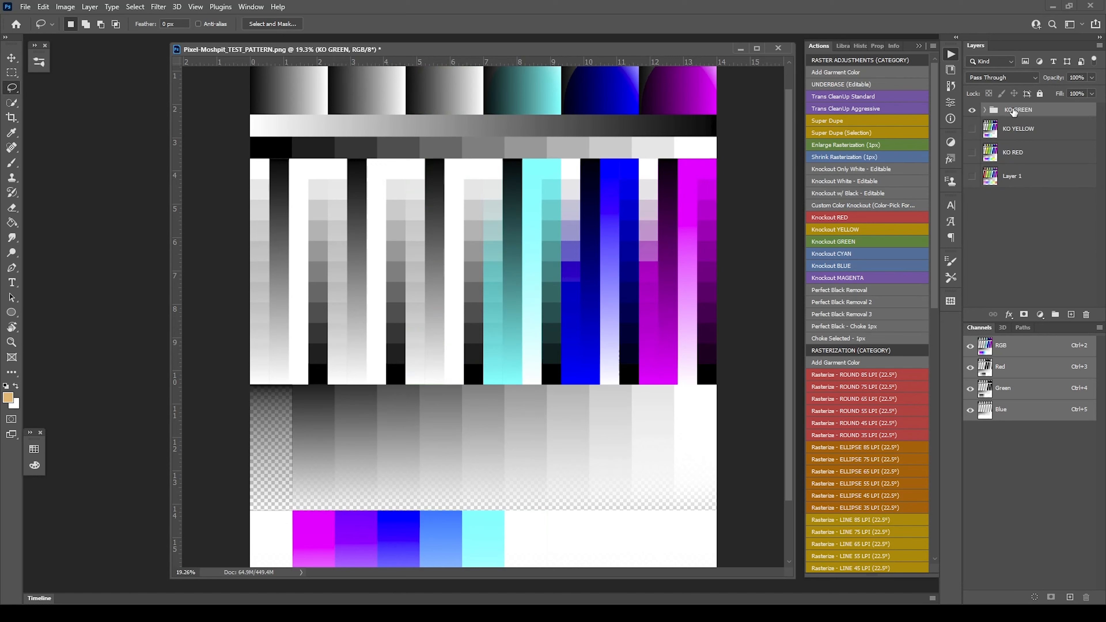
{"action": "key", "text": "ctrl+e"}
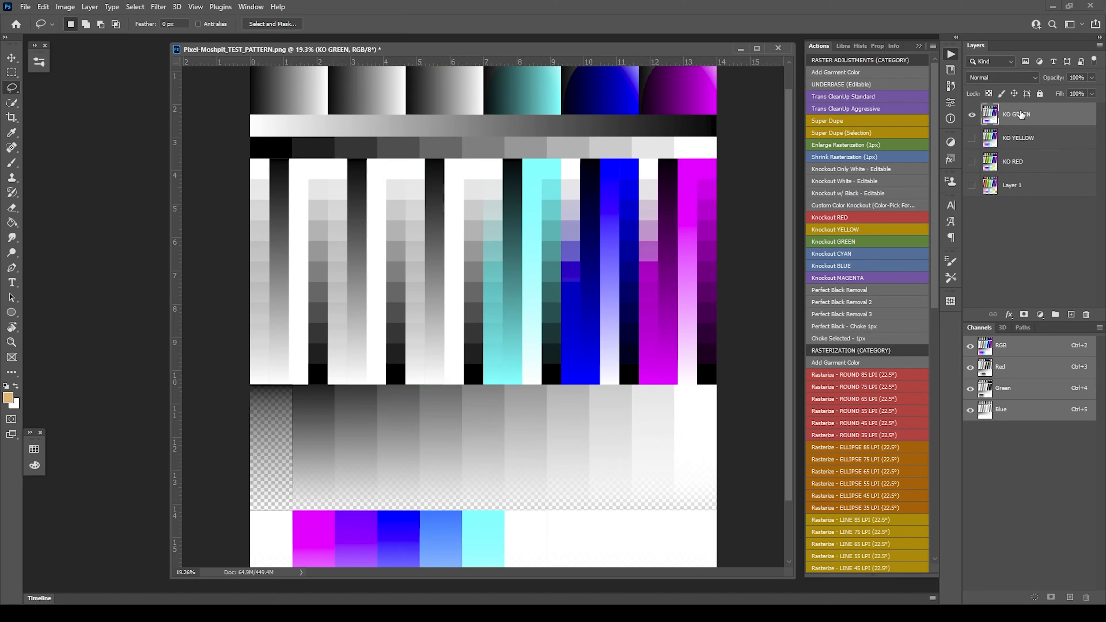
Step: Run the Knockout CYAN action on the KO GREEN layer and merge the KO CYAN group into a single layer
{"action": "left_click", "coordinate": [852, 254]}
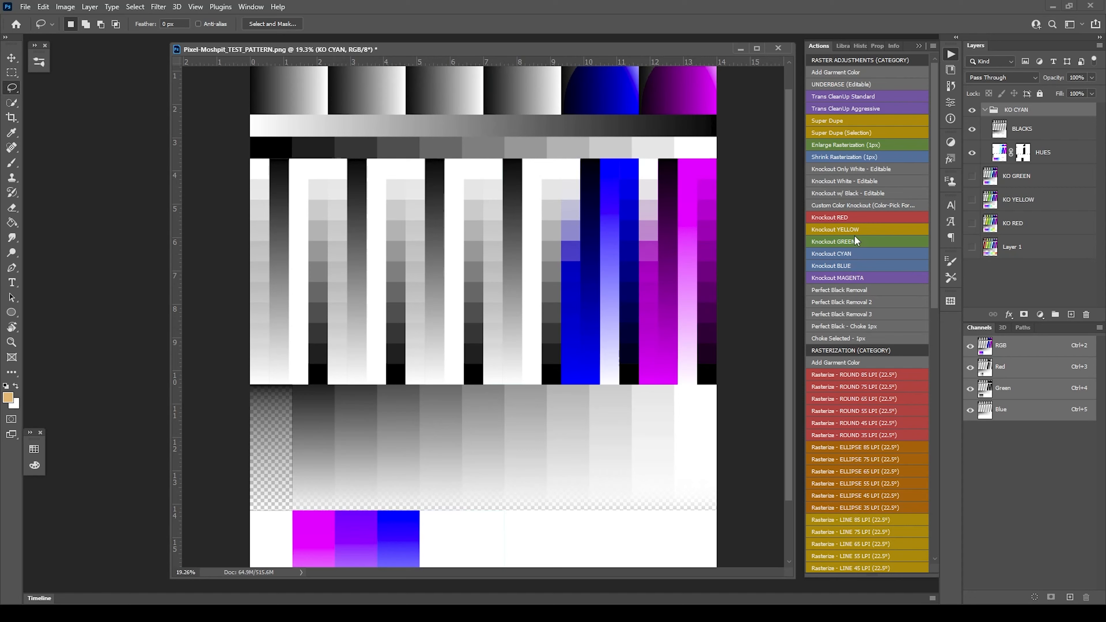
{"action": "left_click", "coordinate": [985, 110]}
{"action": "key", "text": "ctrl+e"}
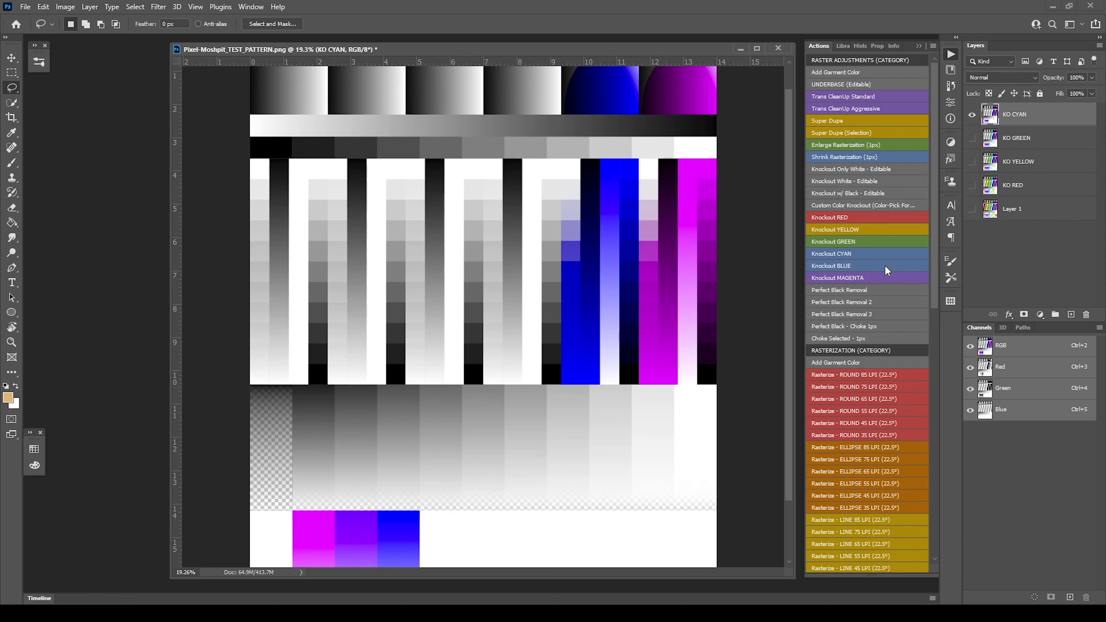
Step: Knock out blue from the KO CYAN layer into a merged KO BLUE layer, and run the Knockout MAGENTA action on it
{"action": "left_click", "coordinate": [860, 265]}
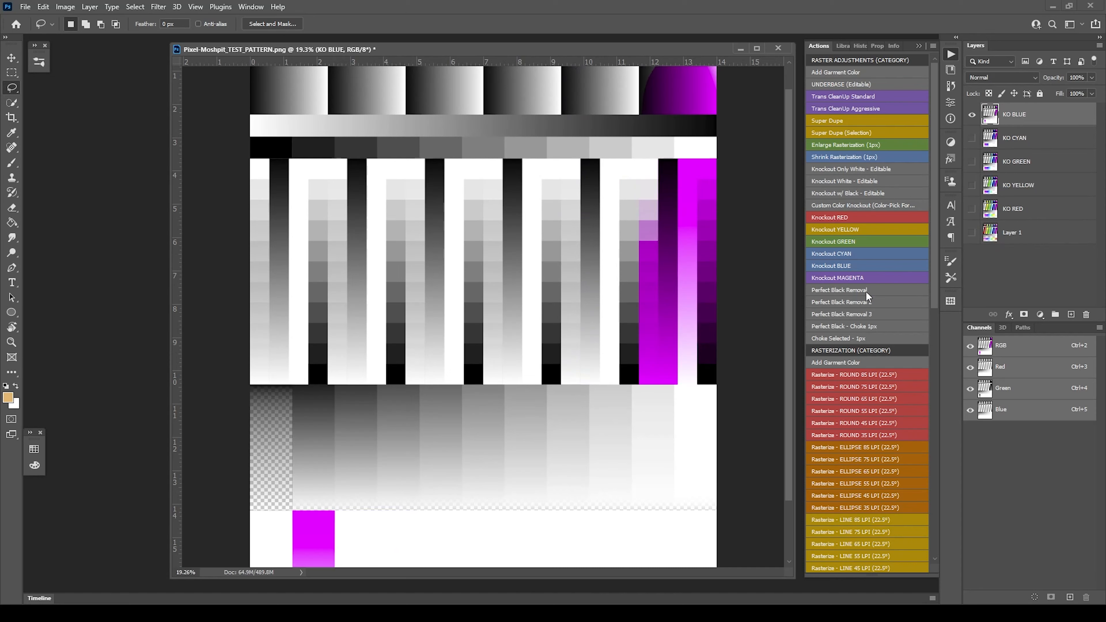
{"action": "left_click", "coordinate": [853, 278]}
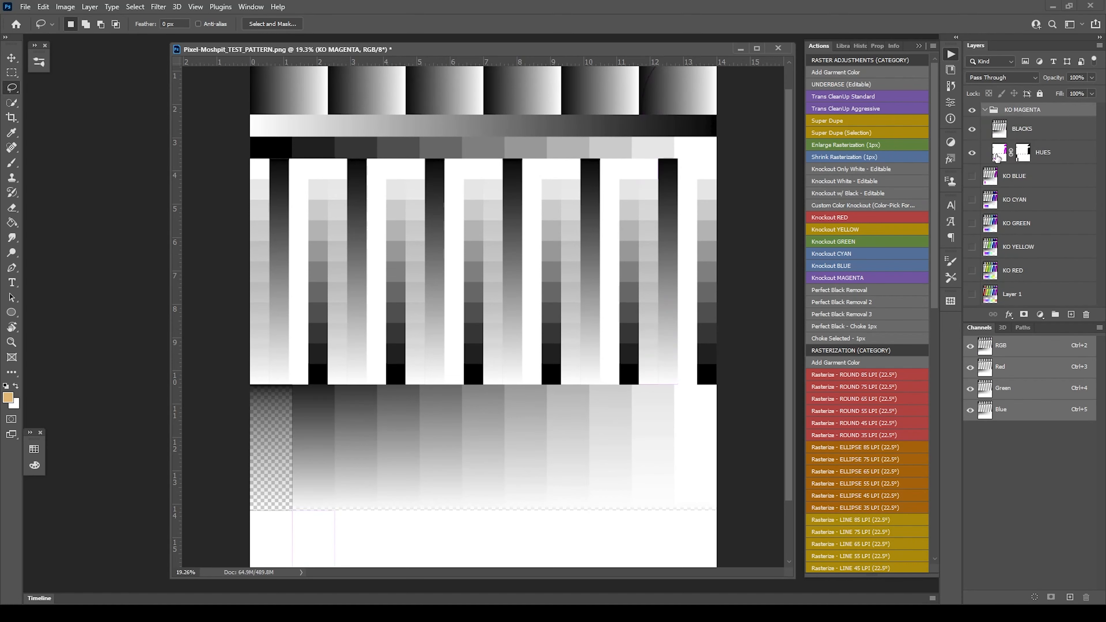
Step: Display the HUES layer mask of the KO MAGENTA group on its own and examine its black areas up close
{"action": "left_click", "coordinate": [1023, 157]}
{"action": "left_click", "coordinate": [1023, 157], "text": "alt"}
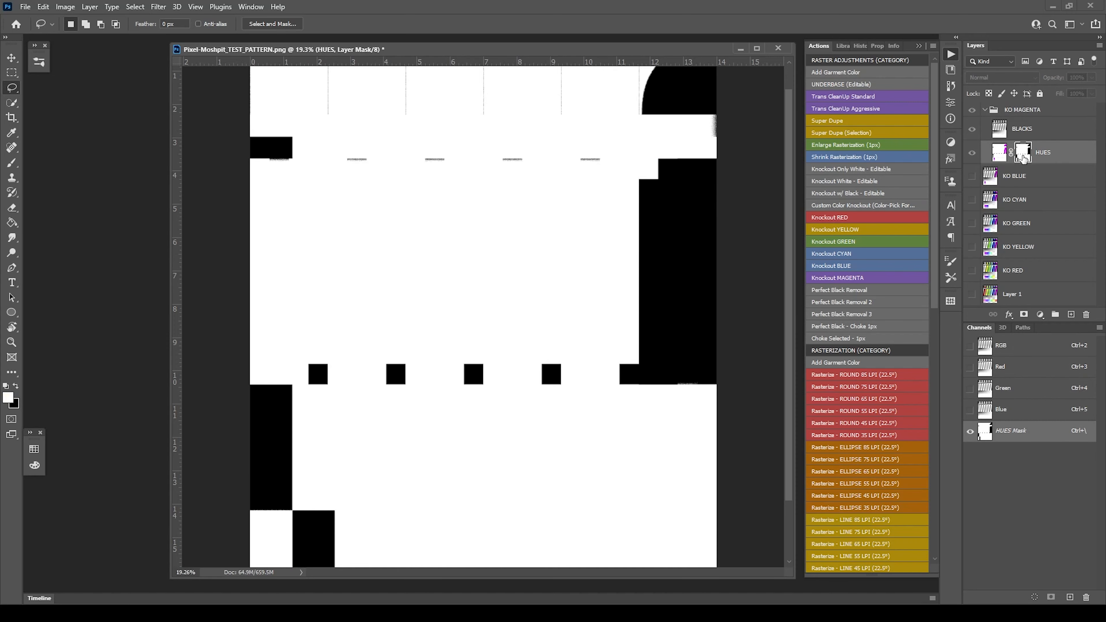
{"action": "scroll", "coordinate": [469, 390], "scroll_direction": "up", "scroll_amount": 10}
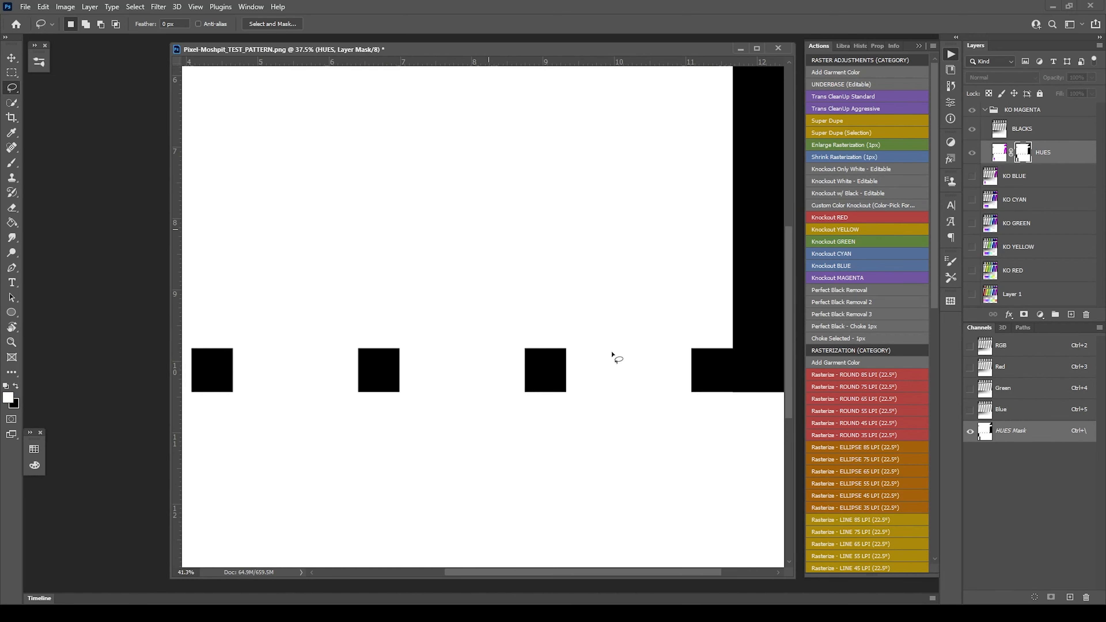
{"action": "scroll", "coordinate": [515, 335], "scroll_direction": "down", "scroll_amount": 10}
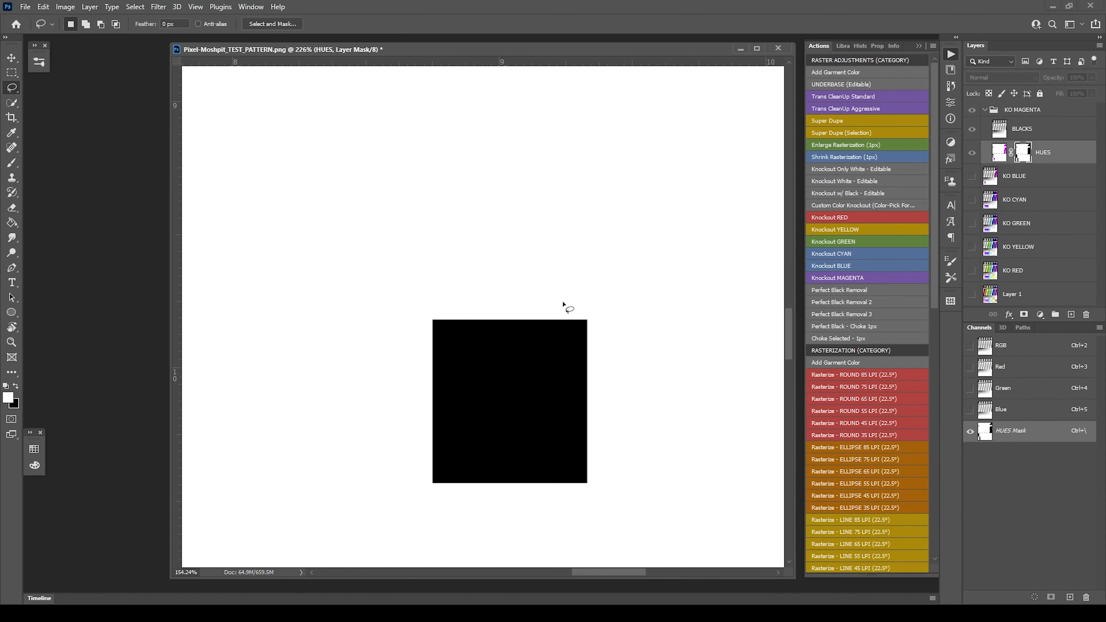
{"action": "scroll", "coordinate": [599, 277], "scroll_direction": "down", "scroll_amount": 3}
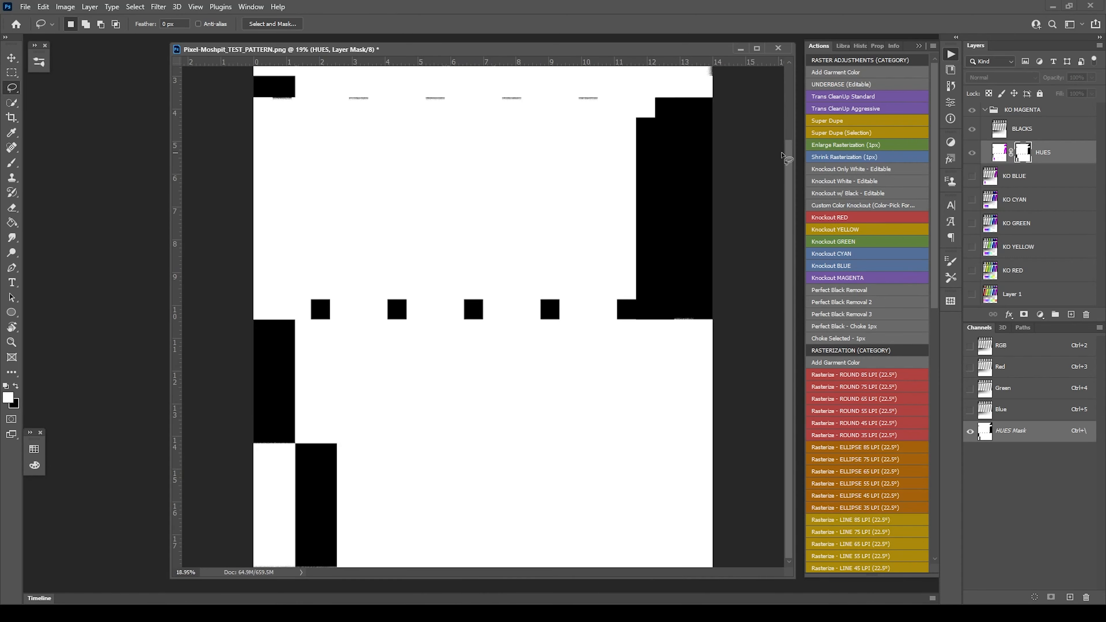
Step: Examine the speckled black strips in the displayed HUES mask up close, and return to the full-image view
{"action": "scroll", "coordinate": [267, 81], "scroll_direction": "up", "scroll_amount": 3}
{"action": "scroll", "coordinate": [269, 81], "scroll_direction": "up", "scroll_amount": 10}
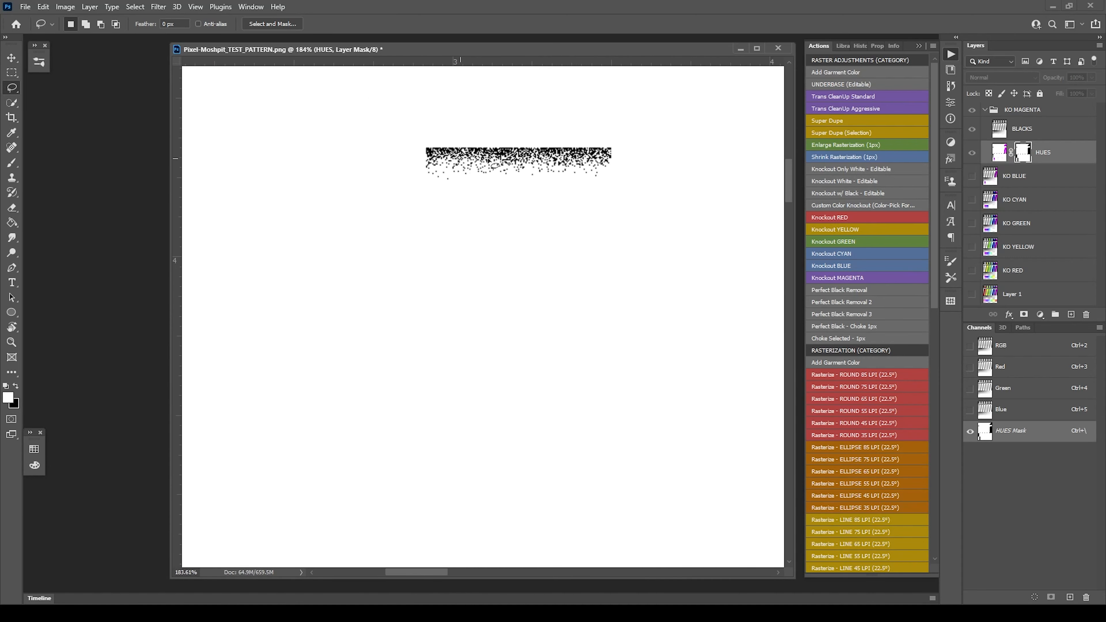
{"action": "scroll", "coordinate": [462, 197], "scroll_direction": "down", "scroll_amount": 3}
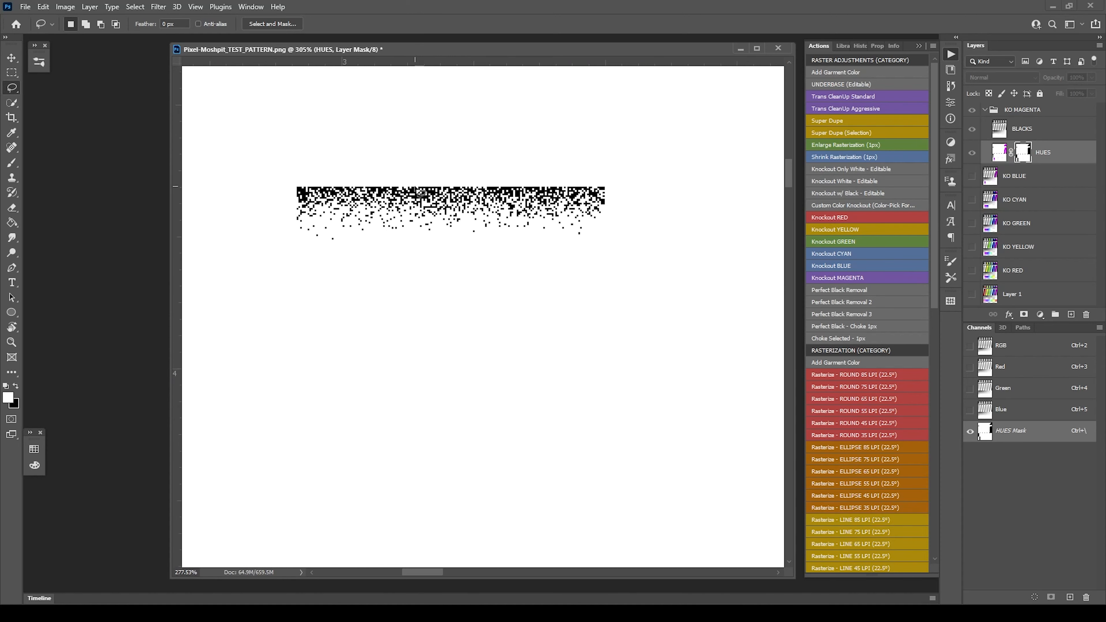
{"action": "scroll", "coordinate": [470, 211], "scroll_direction": "down", "scroll_amount": 8}
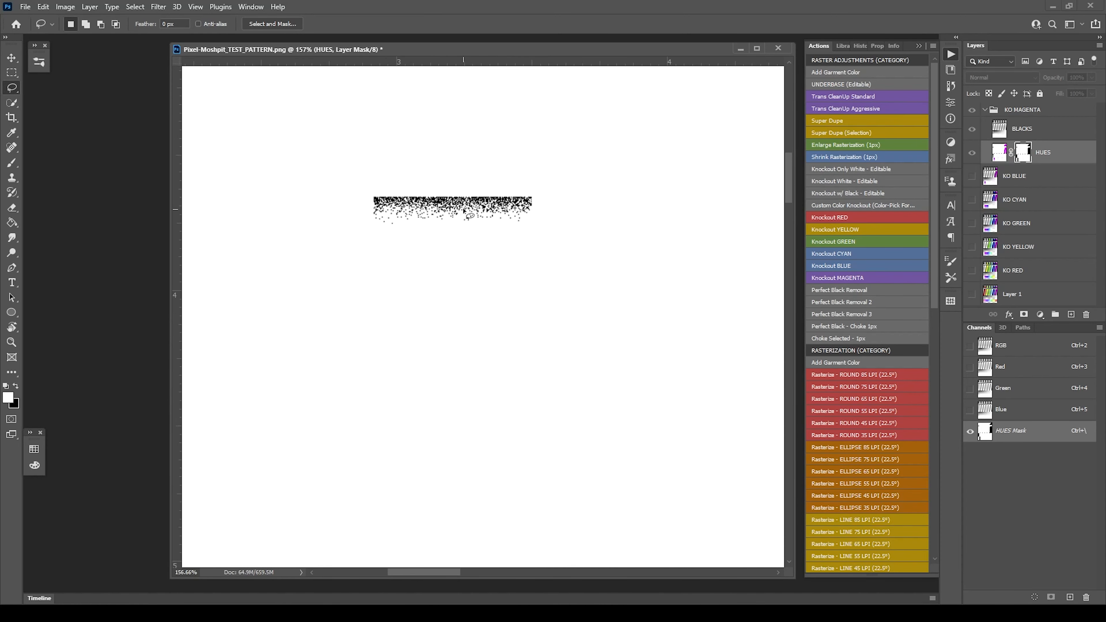
{"action": "scroll", "coordinate": [487, 206], "scroll_direction": "down", "scroll_amount": 2}
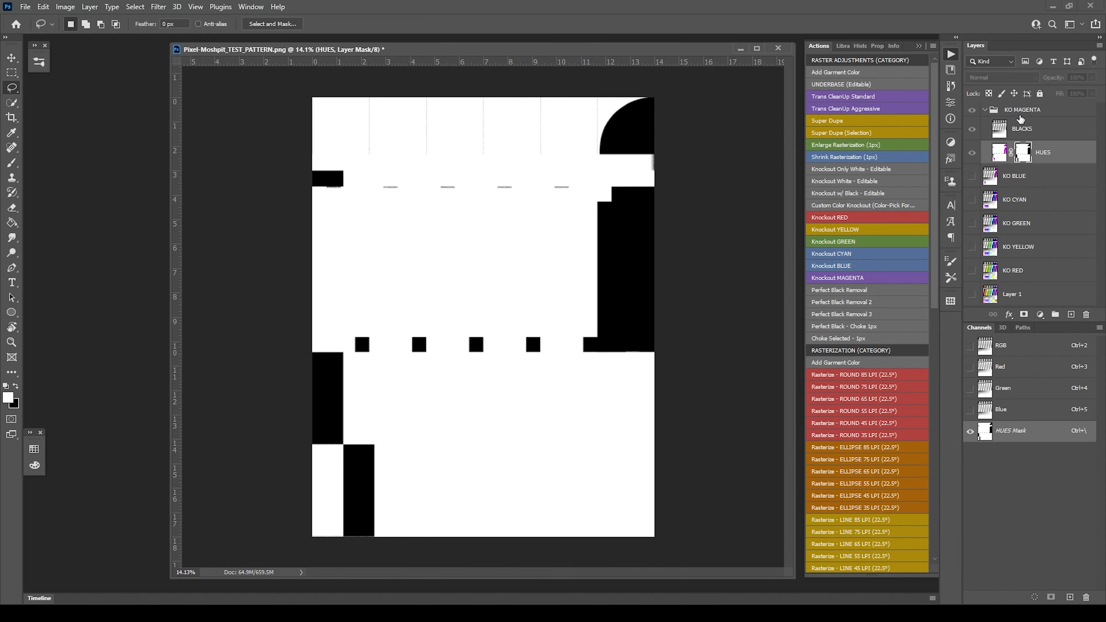
Step: Return from the mask-only view and compare the KO MAGENTA result with its HUES mask disabled and enabled
{"action": "left_click", "coordinate": [1024, 156], "text": "alt"}
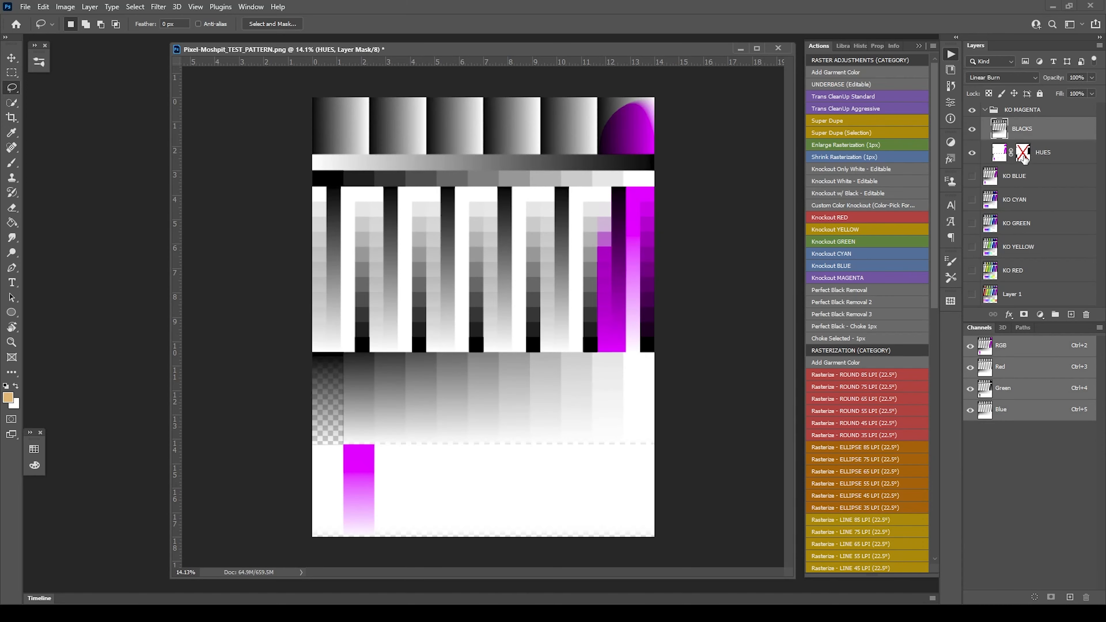
{"action": "left_click", "coordinate": [1023, 156], "text": "shift"}
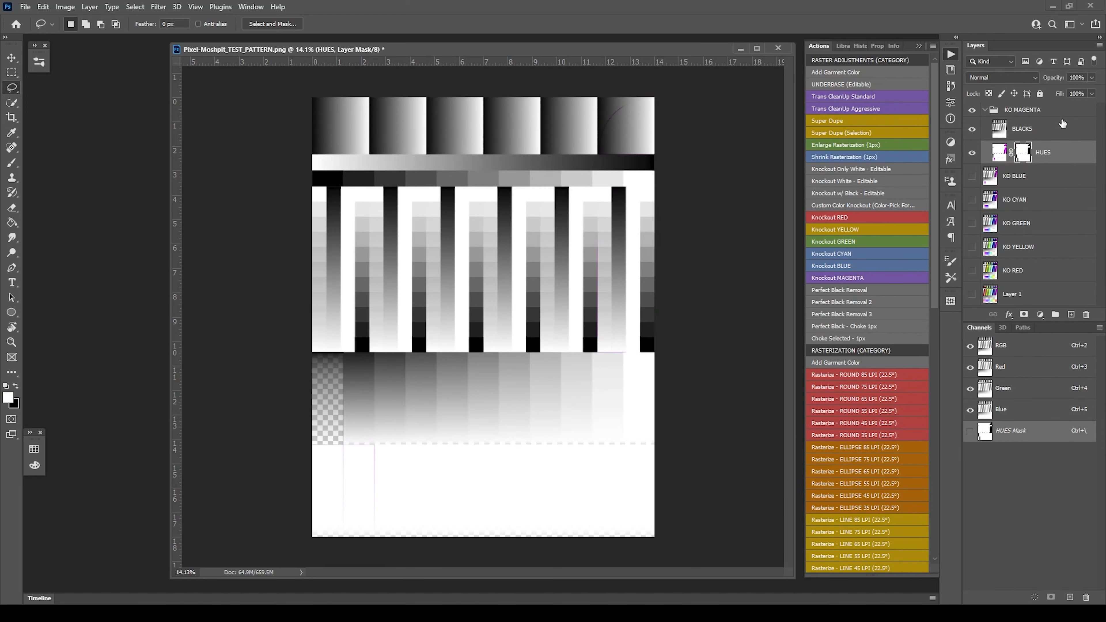
{"action": "left_click", "coordinate": [1023, 118]}
{"action": "left_click", "coordinate": [1023, 152], "text": "shift"}
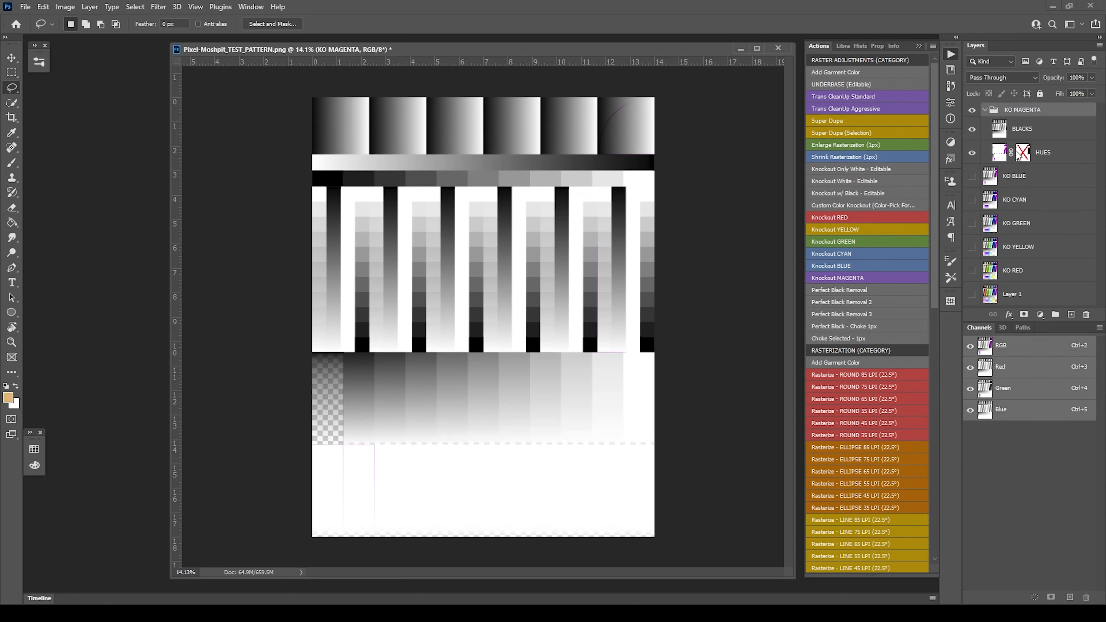
{"action": "left_click", "coordinate": [1022, 152], "text": "shift"}
{"action": "left_click", "coordinate": [1022, 153], "text": "shift"}
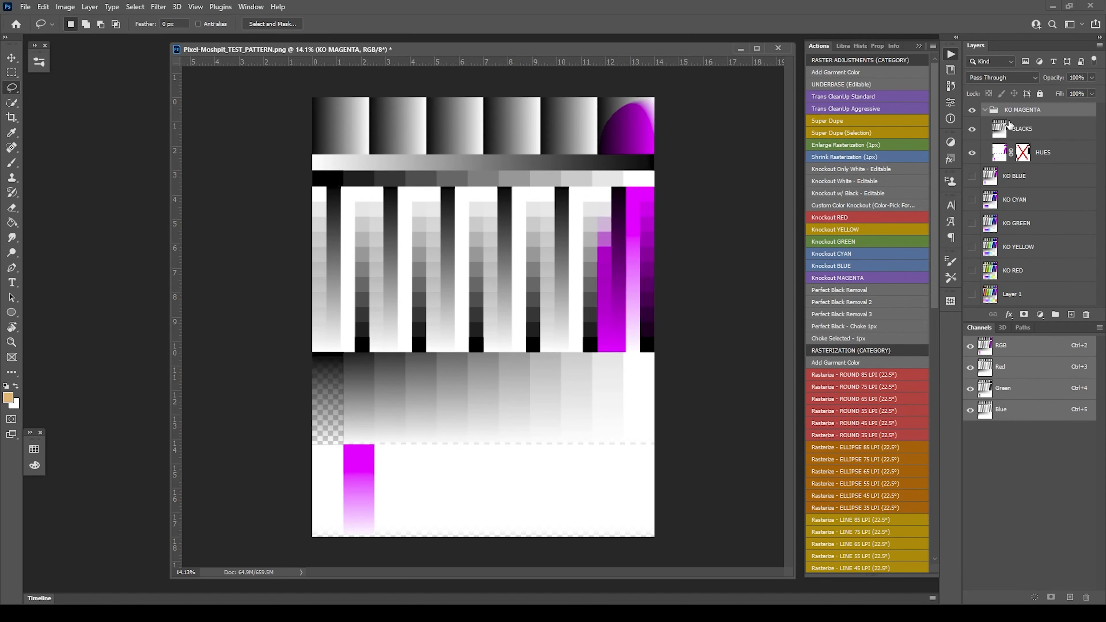
Step: Merge the KO MAGENTA group into a single layer with its HUES mask enabled
{"action": "left_click", "coordinate": [985, 110]}
{"action": "key", "text": "ctrl+e"}
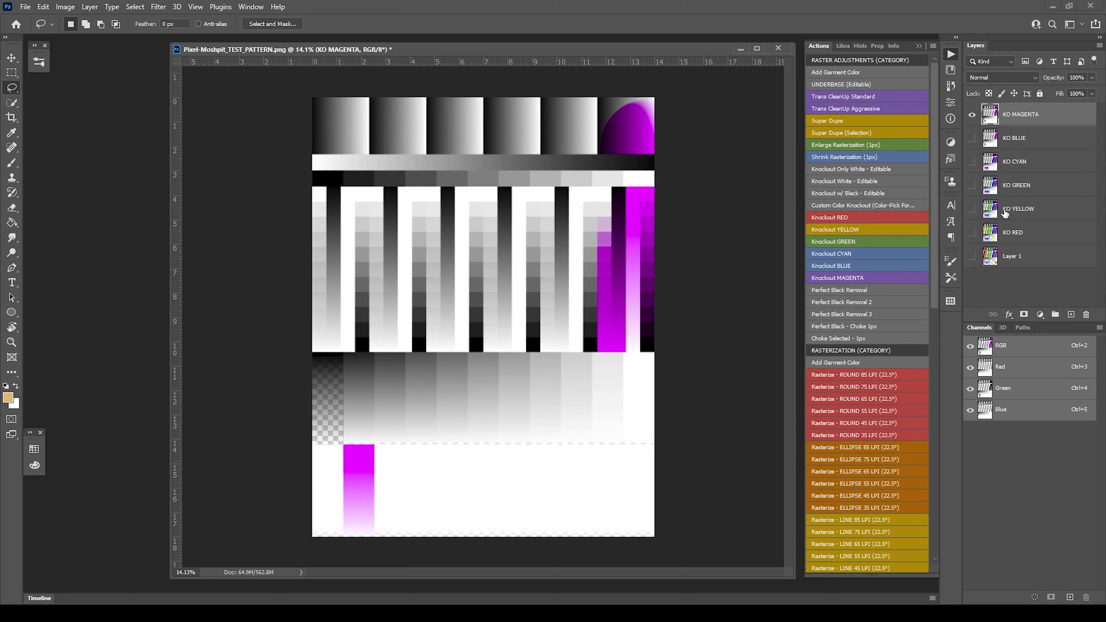
{"action": "key", "text": "ctrl+z"}
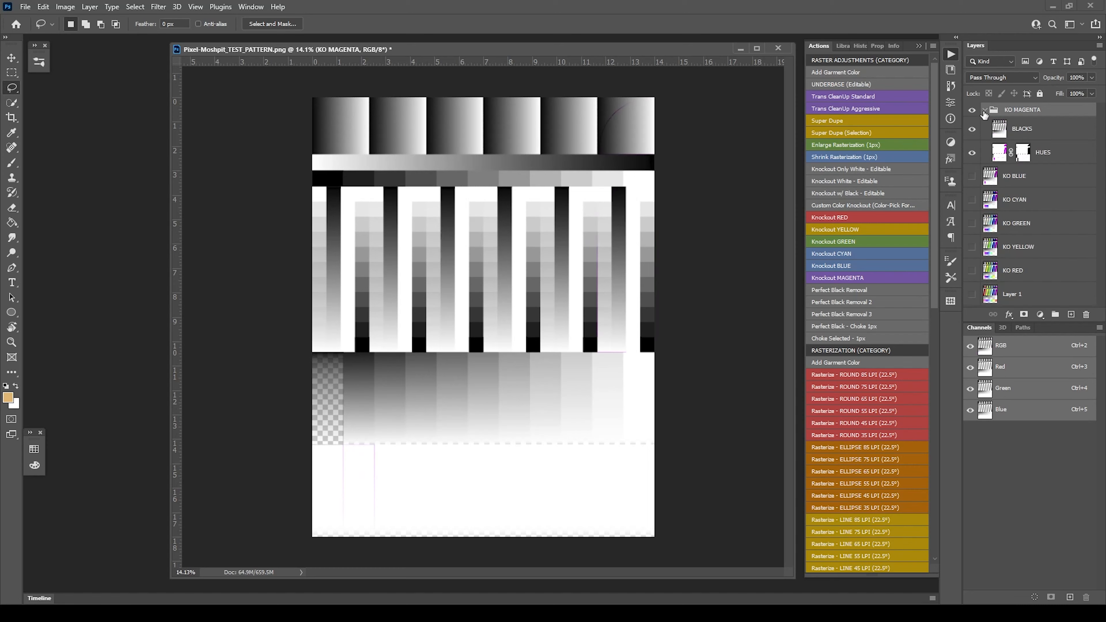
{"action": "left_click", "coordinate": [985, 111]}
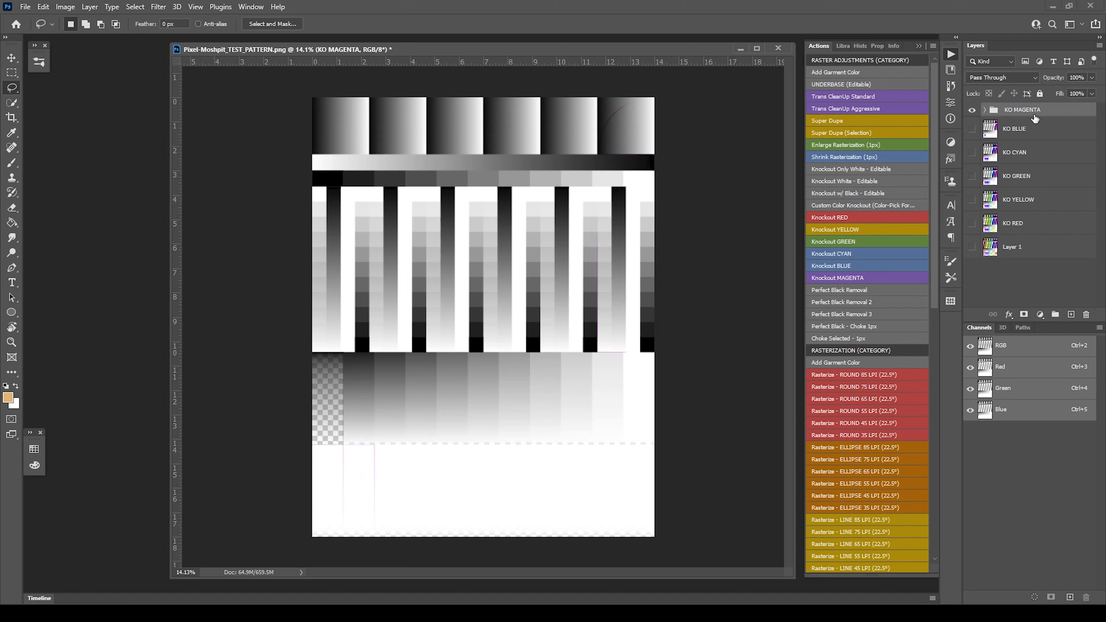
{"action": "key", "text": "ctrl+e"}
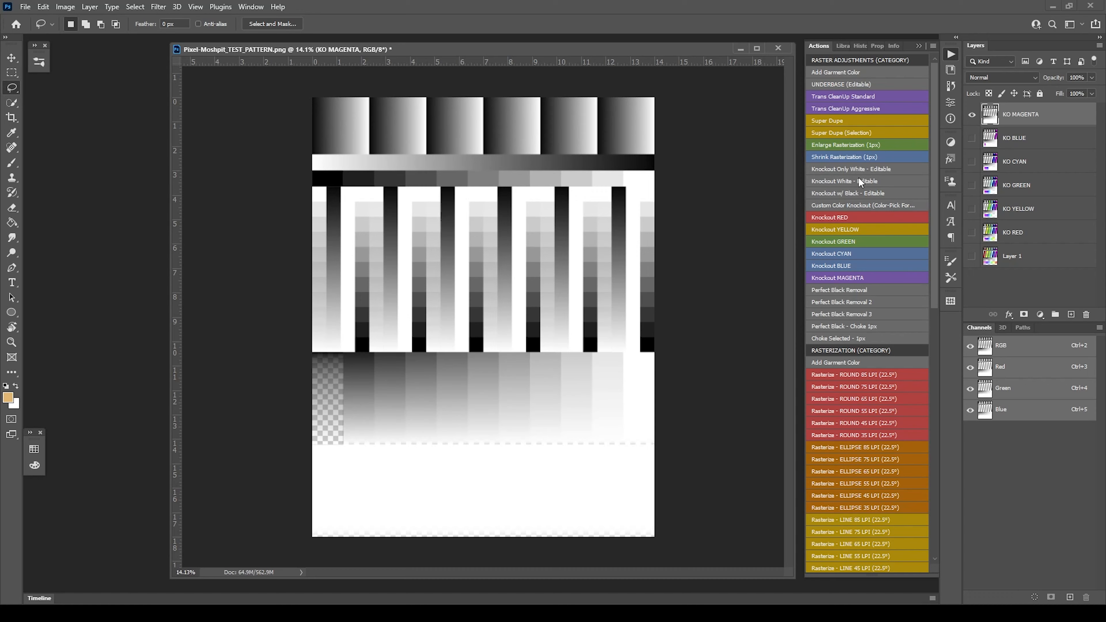
Step: Try the Knockout White - Editable action on KO MAGENTA, then delete the HUES to BLACK and KSW layers and show KO MAGENTA again
{"action": "left_click", "coordinate": [848, 181]}
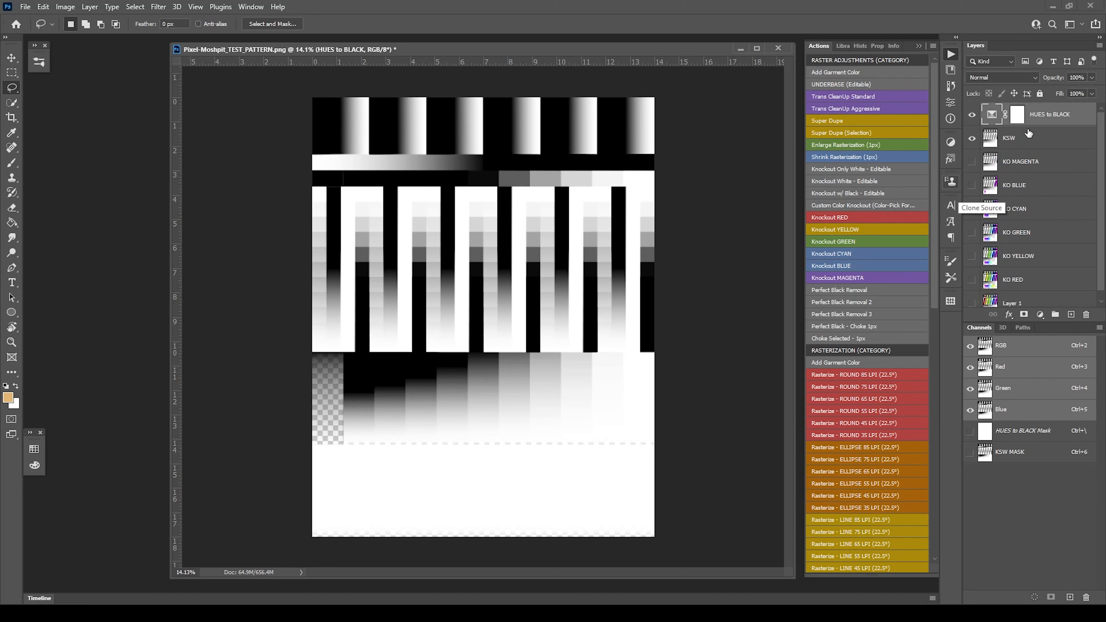
{"action": "left_click", "coordinate": [1029, 135], "text": "shift"}
{"action": "left_click_drag", "start_coordinate": [1029, 138], "coordinate": [1086, 314]}
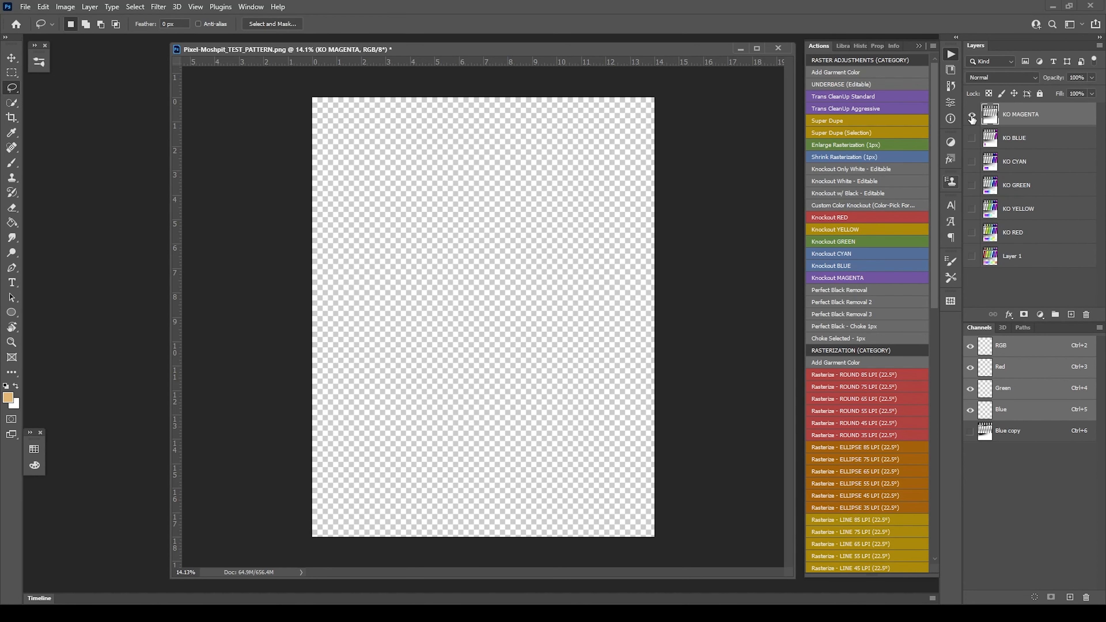
{"action": "left_click", "coordinate": [971, 115]}
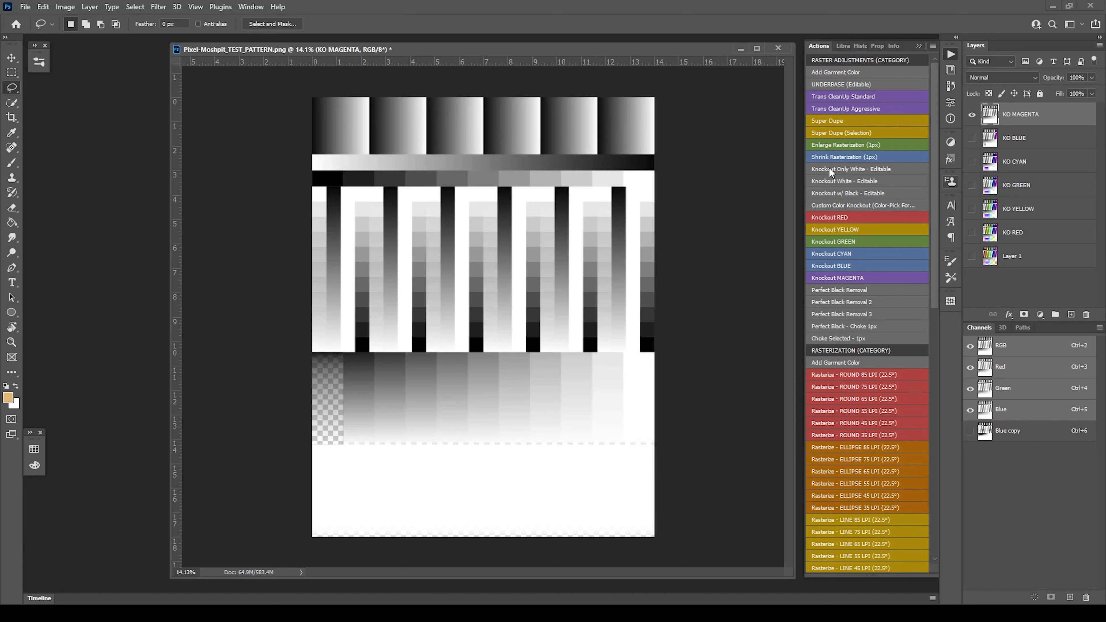
Step: Run the Knockout Only White - Editable action on KO MAGENTA, and delete both the OWKO and KO MAGENTA layers
{"action": "left_click", "coordinate": [844, 169]}
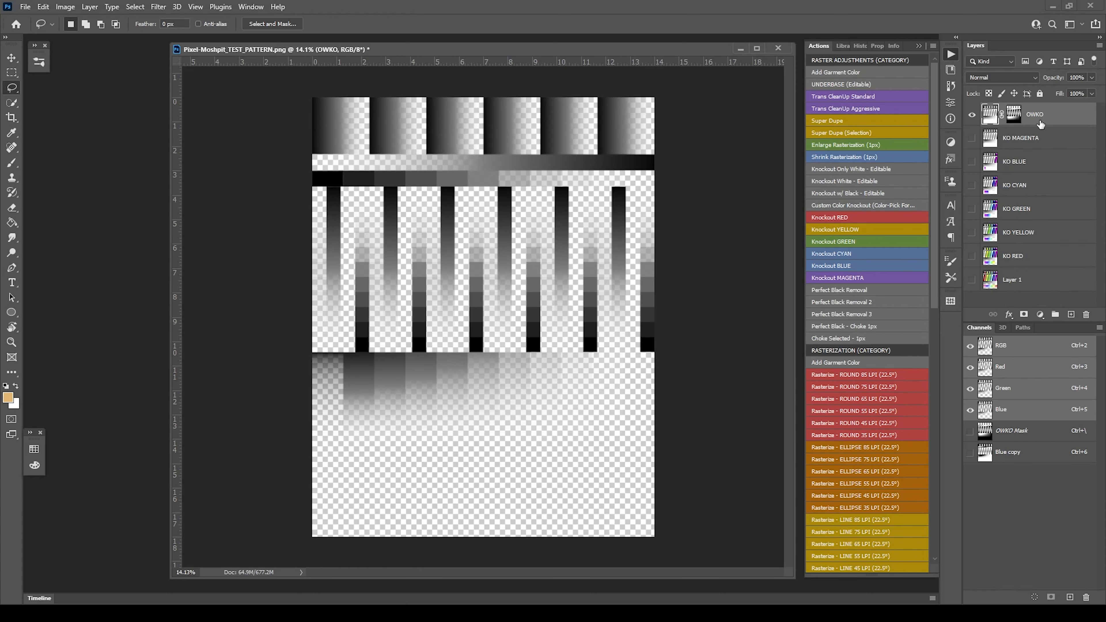
{"action": "left_click", "coordinate": [1045, 148], "text": "shift"}
{"action": "key", "text": "Delete"}
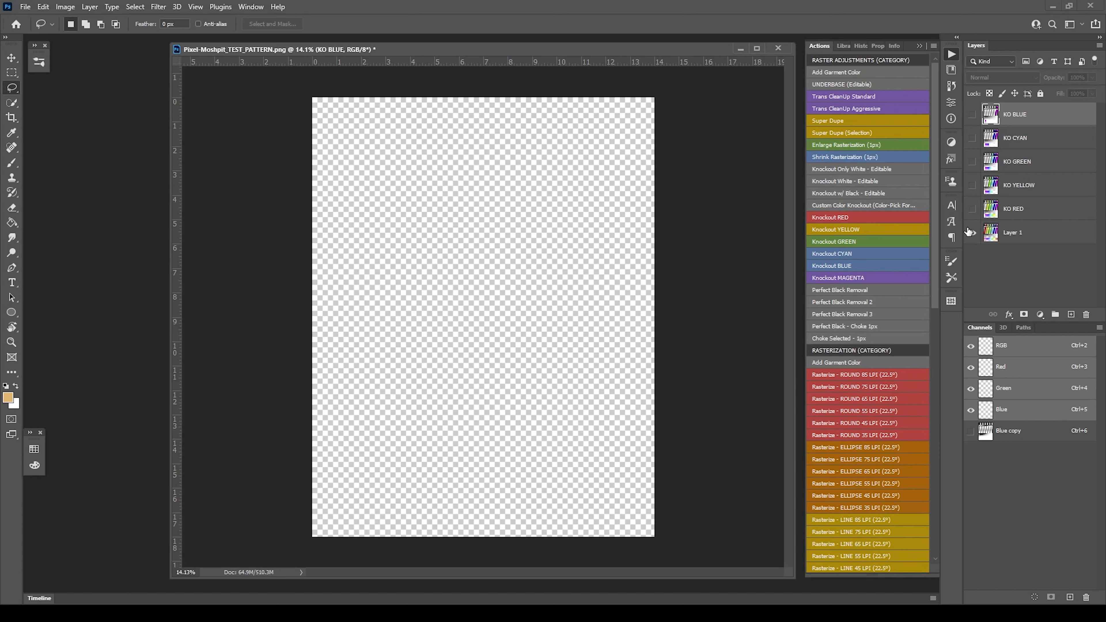
Step: Delete the remaining layers from KO BLUE down to KO RED and make the original Layer 1 visible
{"action": "left_click", "coordinate": [970, 233]}
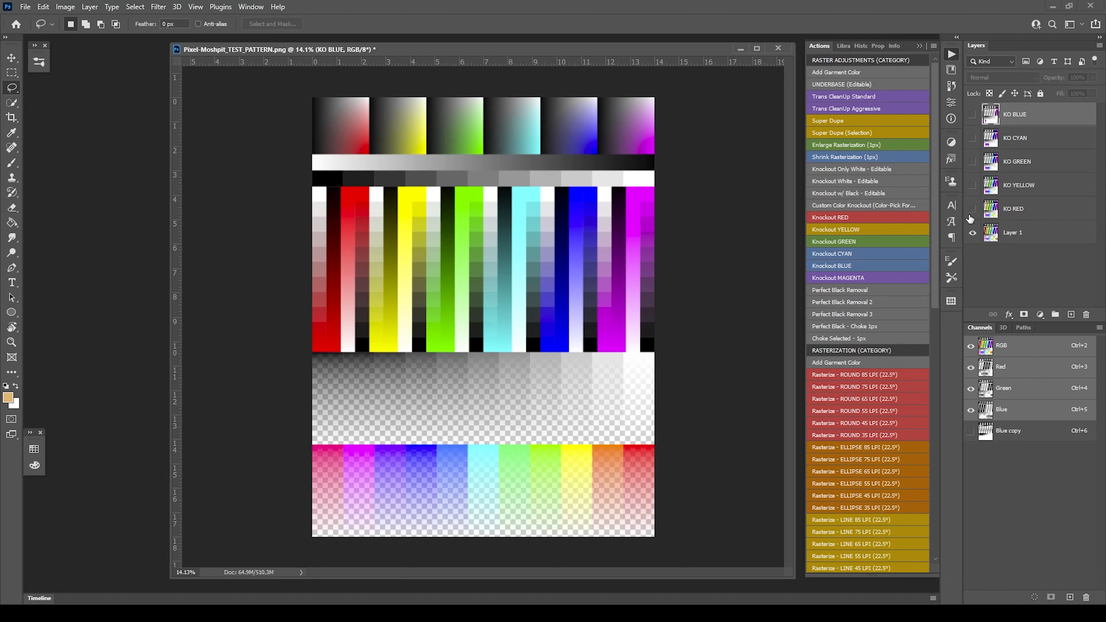
{"action": "left_click", "coordinate": [973, 231]}
{"action": "left_click", "coordinate": [972, 210]}
{"action": "left_click", "coordinate": [972, 209]}
{"action": "left_click", "coordinate": [1038, 210]}
{"action": "left_click", "coordinate": [1048, 124], "text": "shift"}
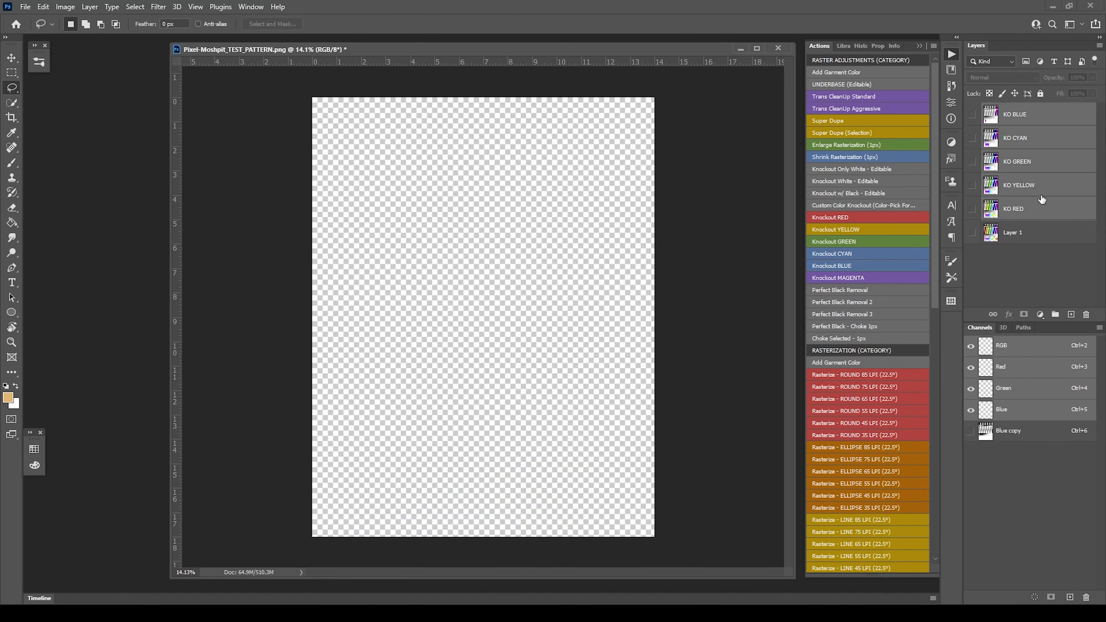
{"action": "key", "text": "Delete"}
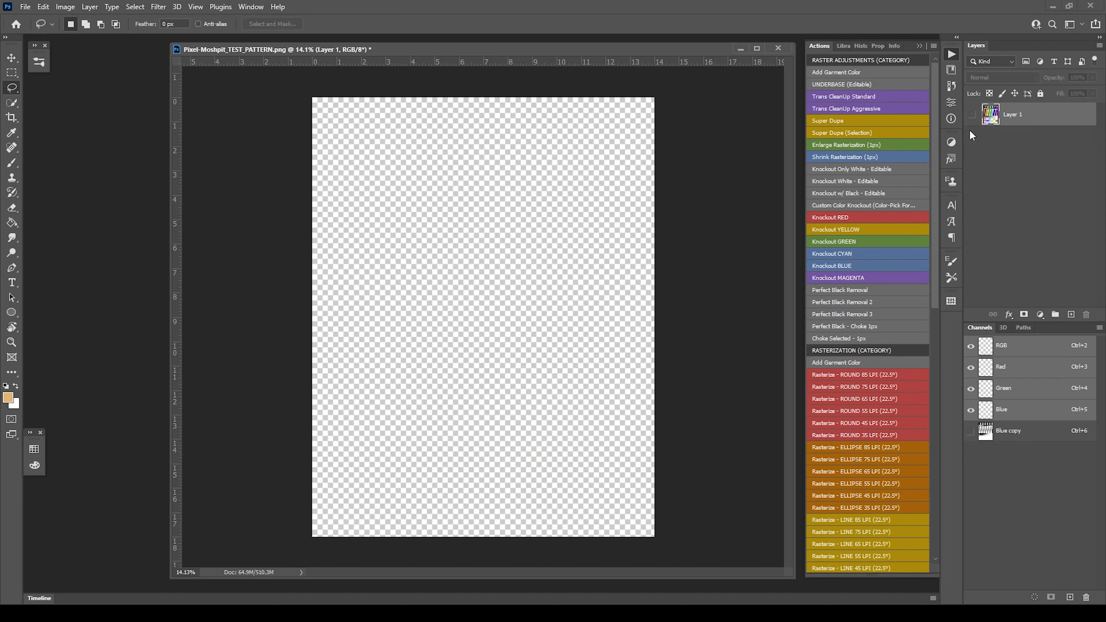
{"action": "left_click", "coordinate": [972, 115]}
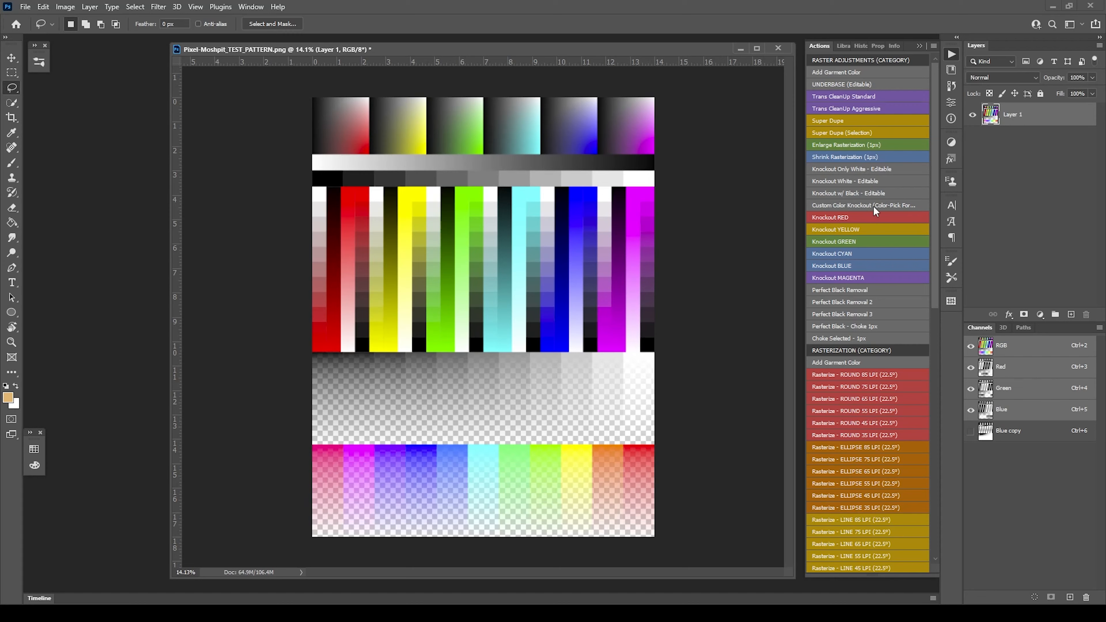
Step: Run Knockout RED on Layer 1 and rename its group asdsad, the BLACKS layer adsad and the HUES layer HasdUES
{"action": "key", "text": "ctrl+g"}
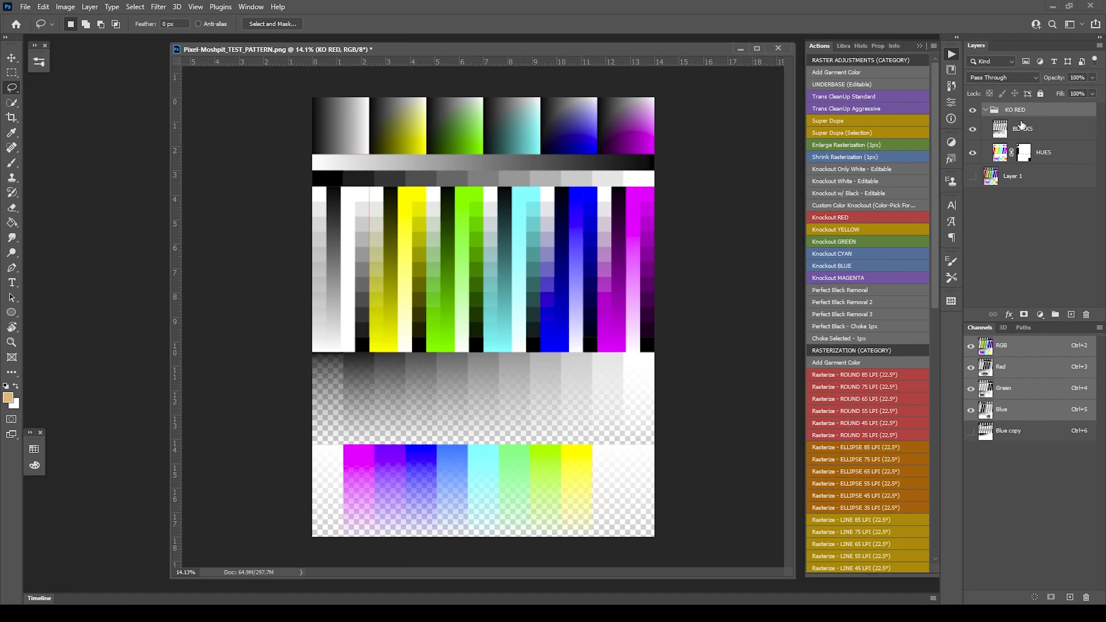
{"action": "double_click", "coordinate": [1015, 110]}
{"action": "type", "text": "asdsad"}
{"action": "left_click", "coordinate": [1020, 132]}
{"action": "double_click", "coordinate": [1021, 129]}
{"action": "type", "text": "adsad"}
{"action": "left_click", "coordinate": [1044, 153]}
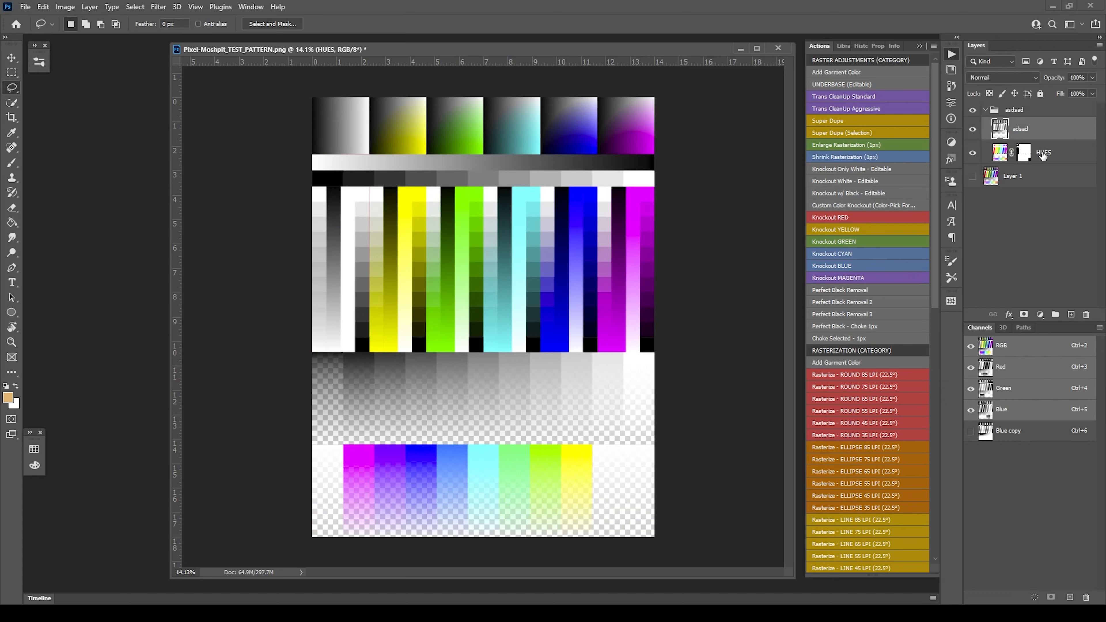
{"action": "double_click", "coordinate": [1044, 153]}
{"action": "type", "text": "asd"}
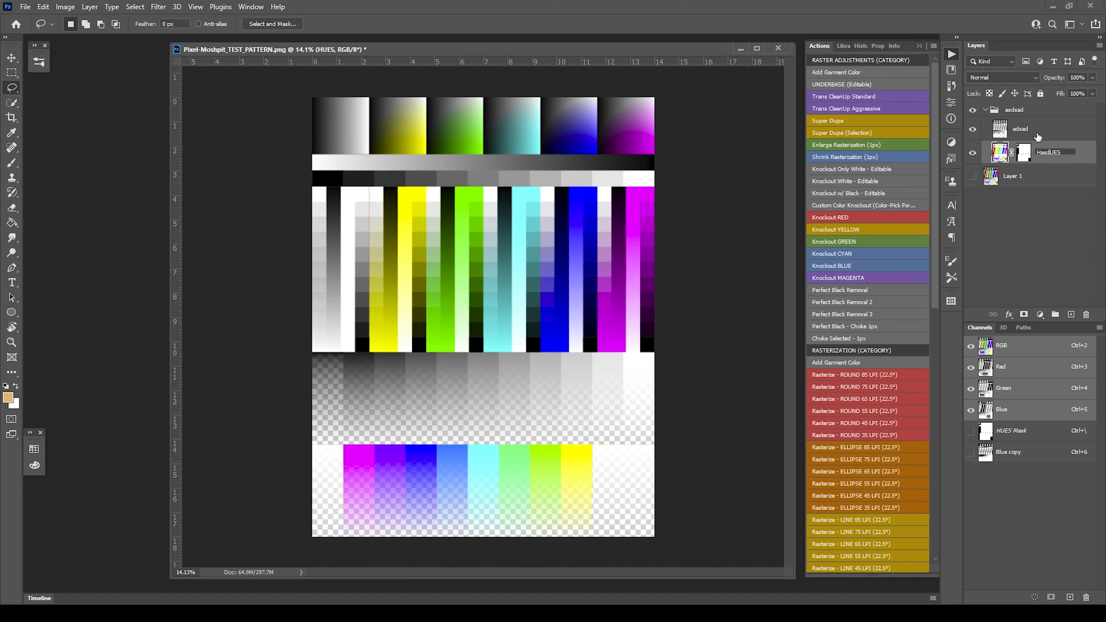
{"action": "left_click", "coordinate": [1031, 114]}
{"action": "left_click", "coordinate": [986, 109]}
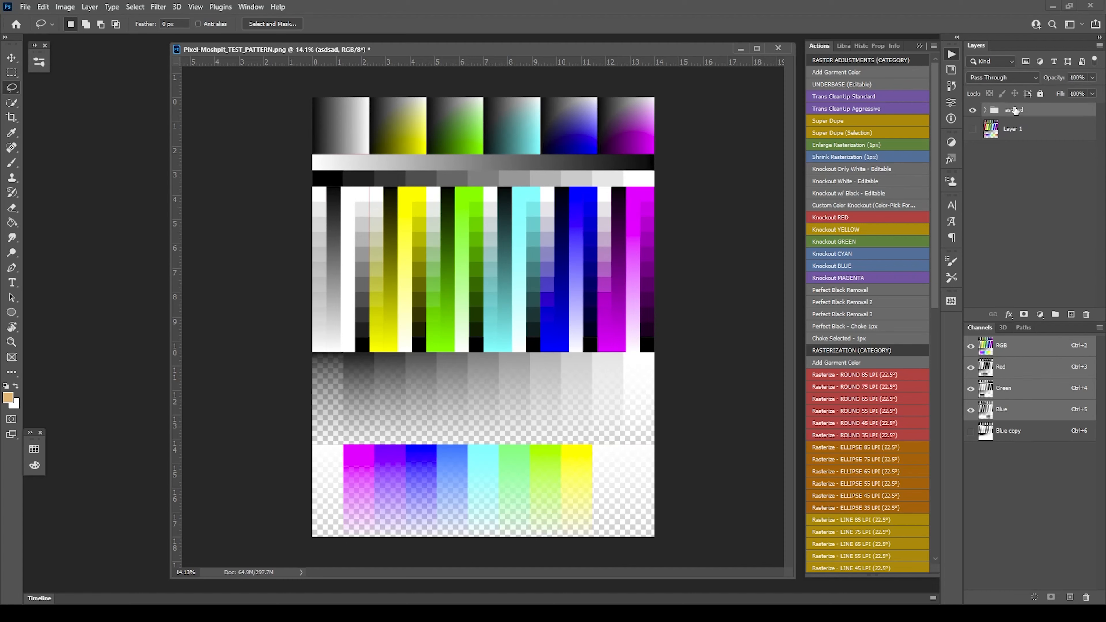
Step: Run the Knockout YELLOW action on the asdsad group and merge the KO YELLOW group into a single layer
{"action": "left_click", "coordinate": [849, 225]}
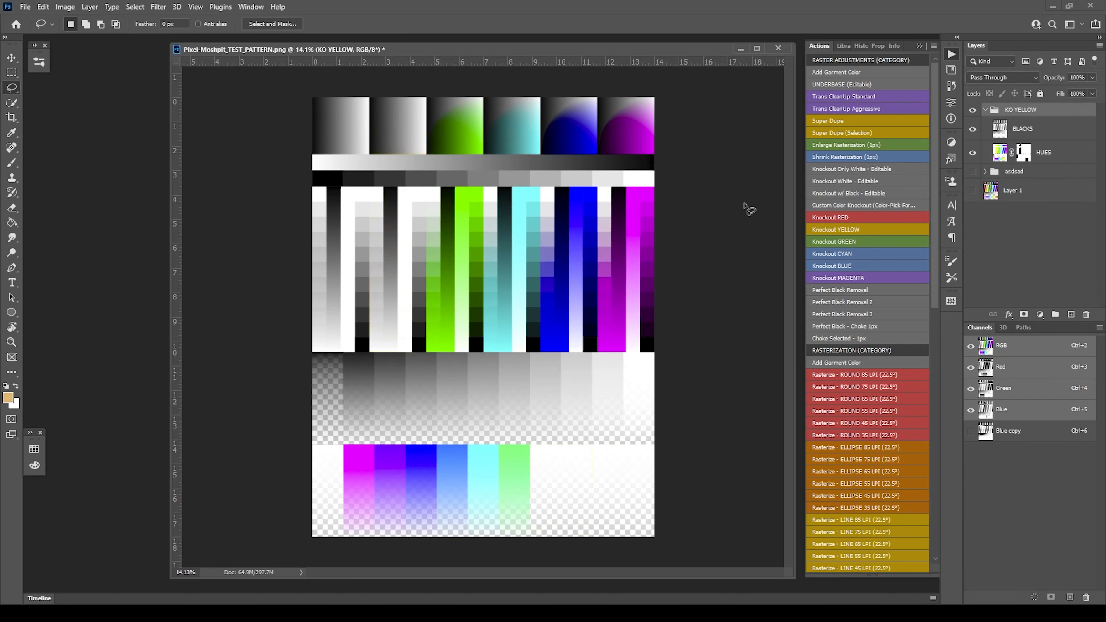
{"action": "left_click", "coordinate": [986, 110]}
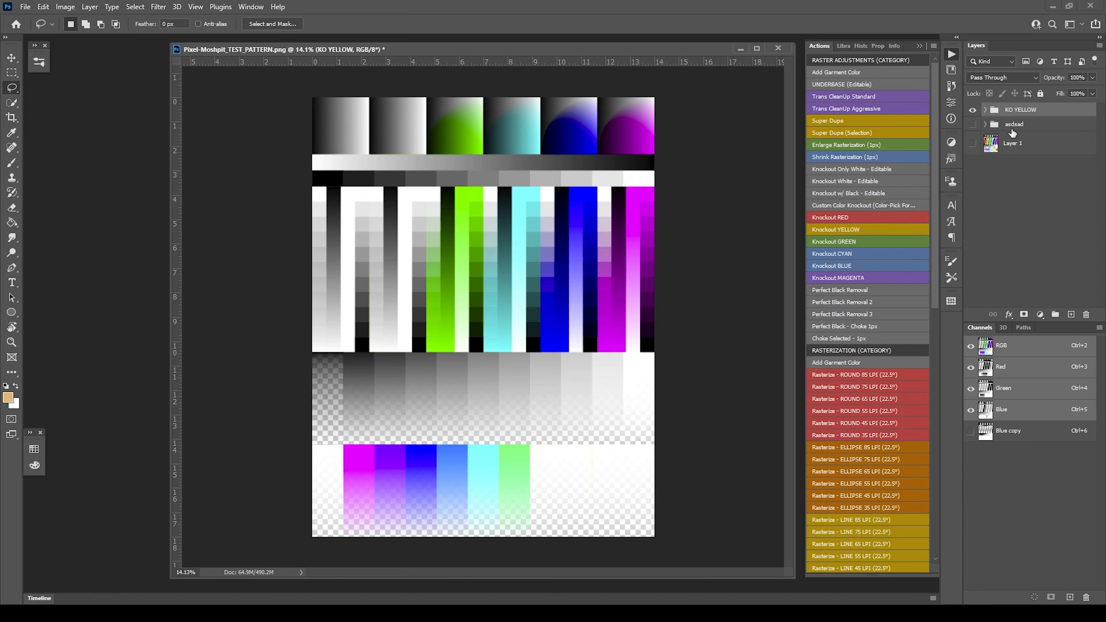
{"action": "left_click", "coordinate": [972, 110]}
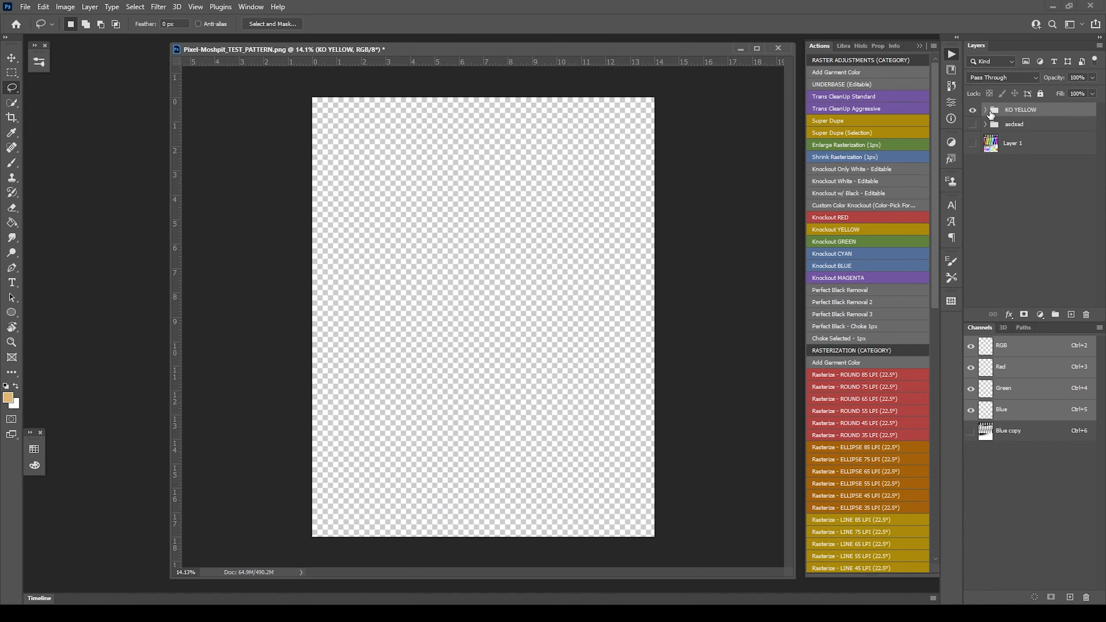
{"action": "left_click", "coordinate": [985, 109]}
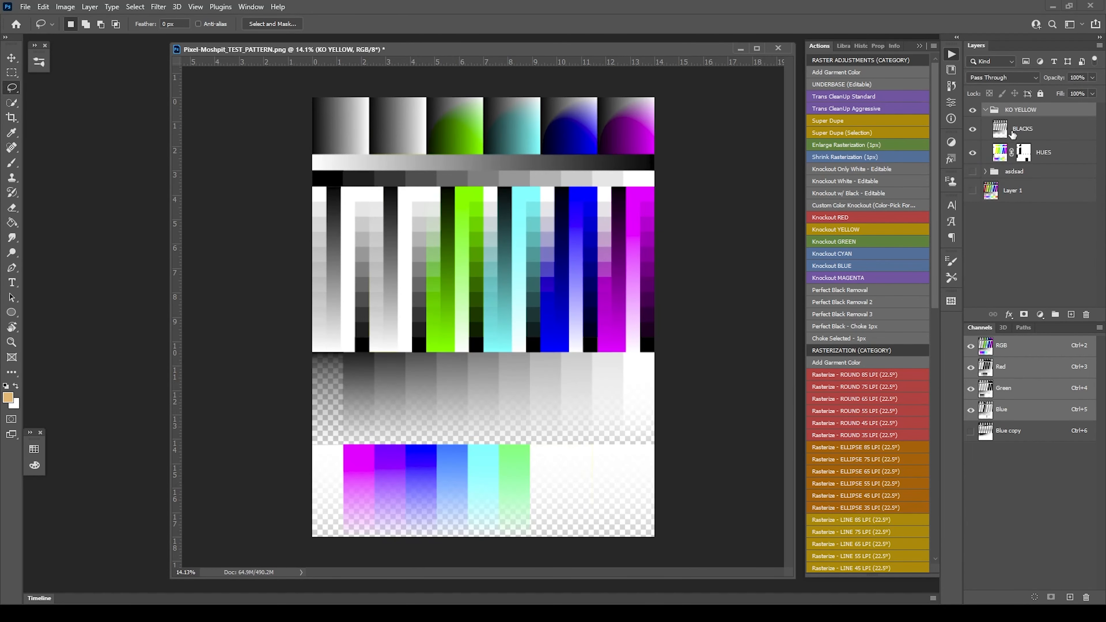
{"action": "left_click", "coordinate": [986, 110]}
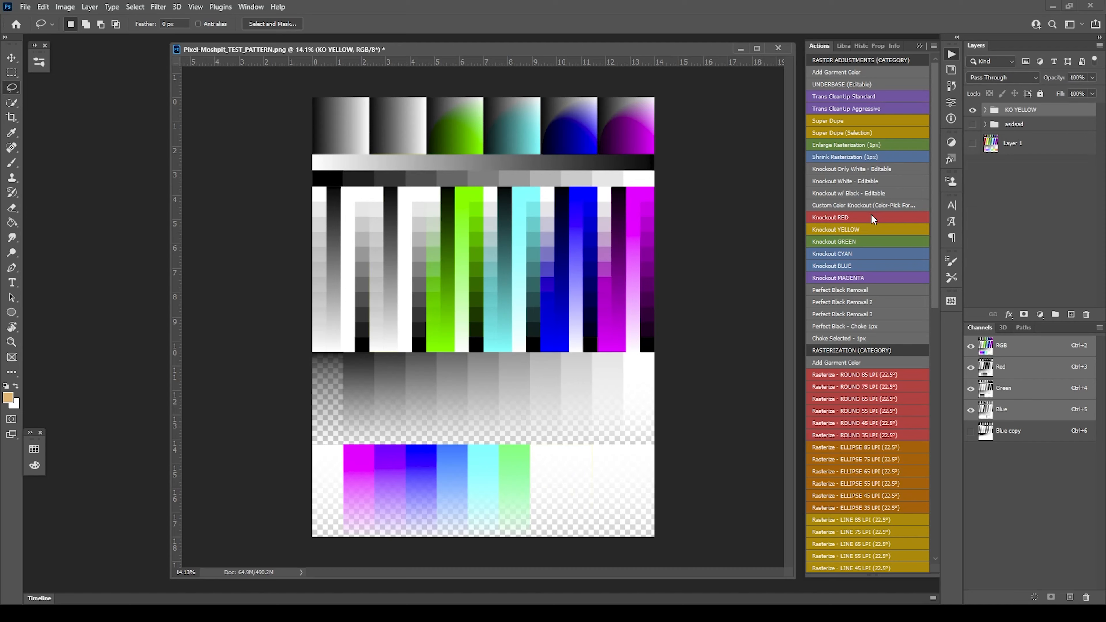
{"action": "key", "text": "ctrl+e"}
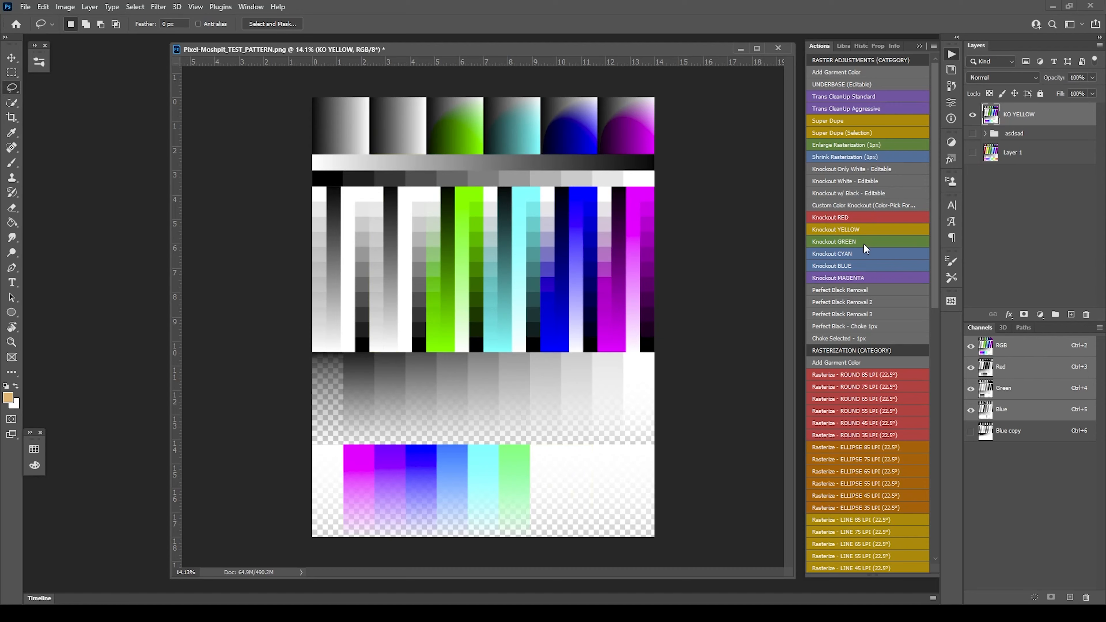
Step: Run the Knockout MAGENTA action on the KO YELLOW layer, and collapse and hide the KO MAGENTA group
{"action": "left_click", "coordinate": [863, 277]}
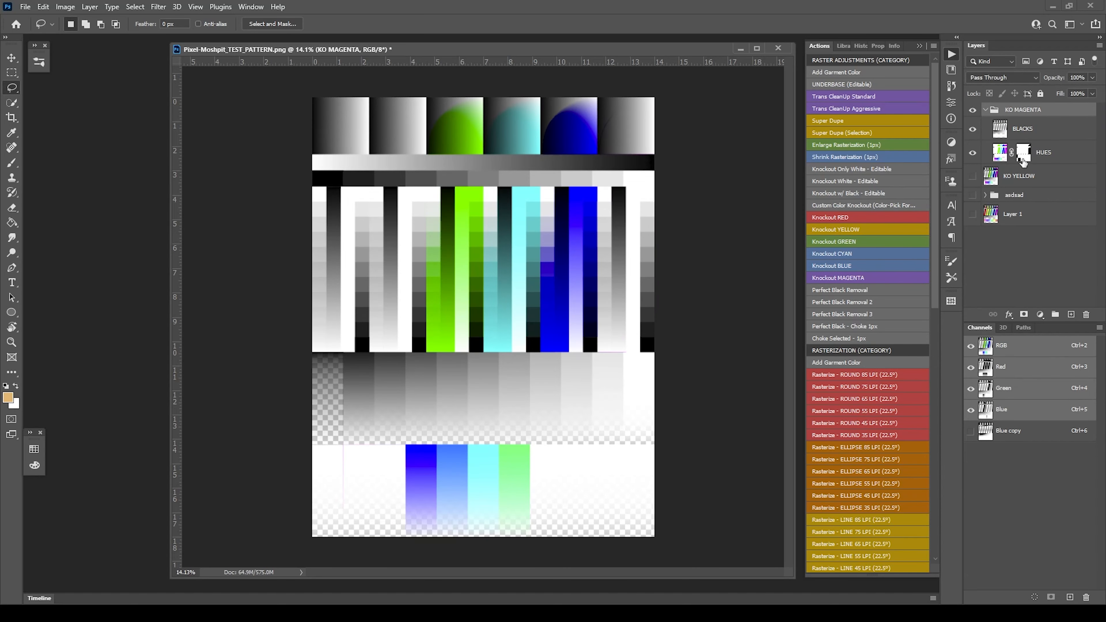
{"action": "left_click", "coordinate": [985, 110]}
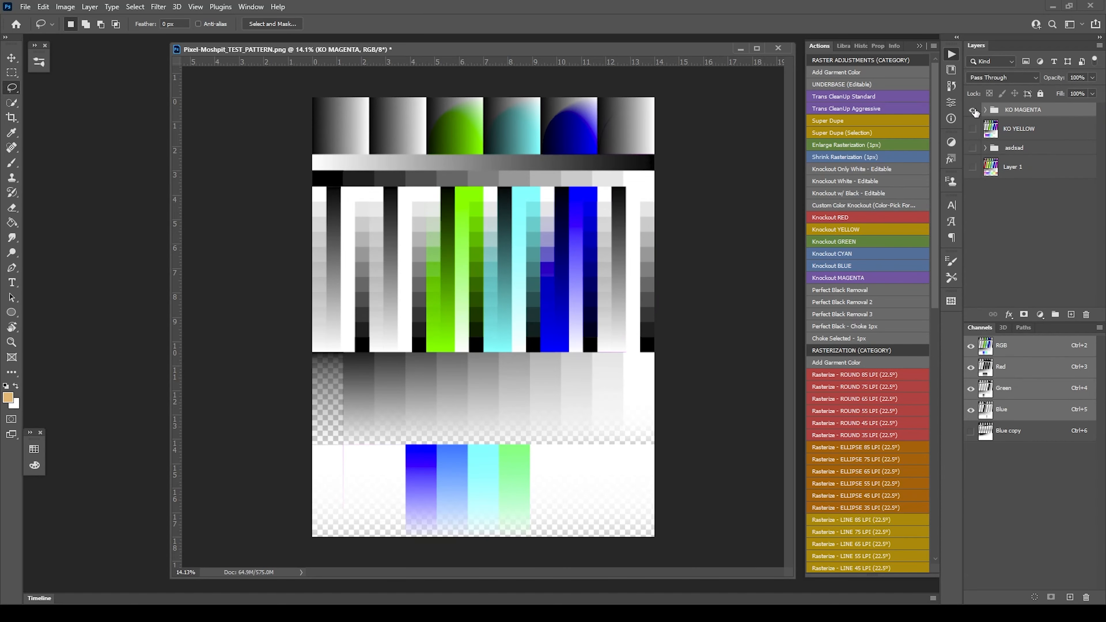
{"action": "left_click", "coordinate": [972, 111]}
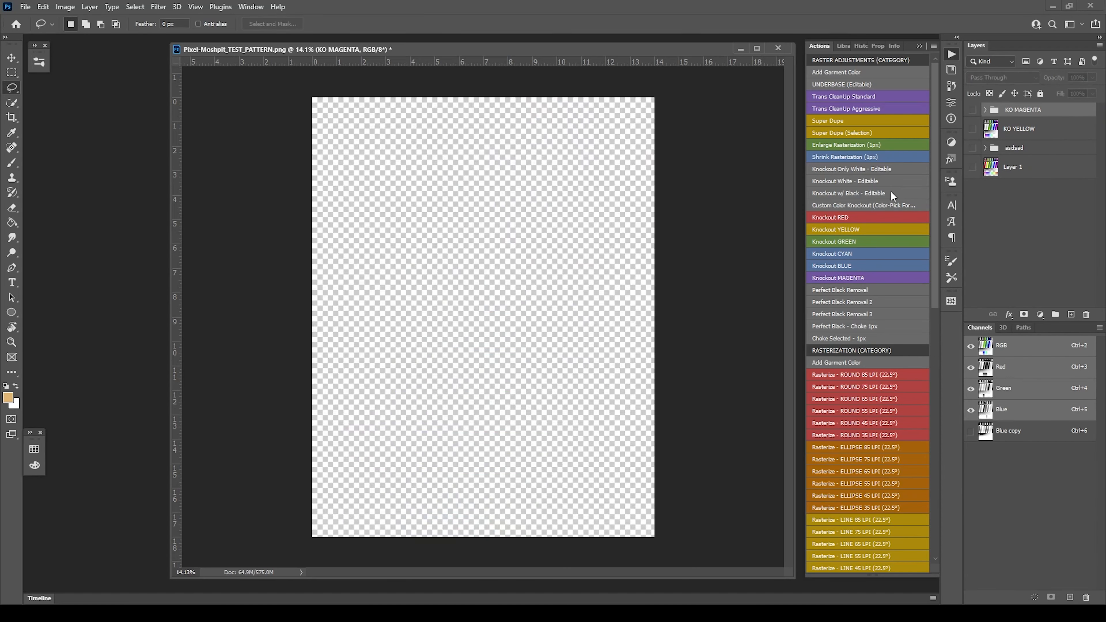